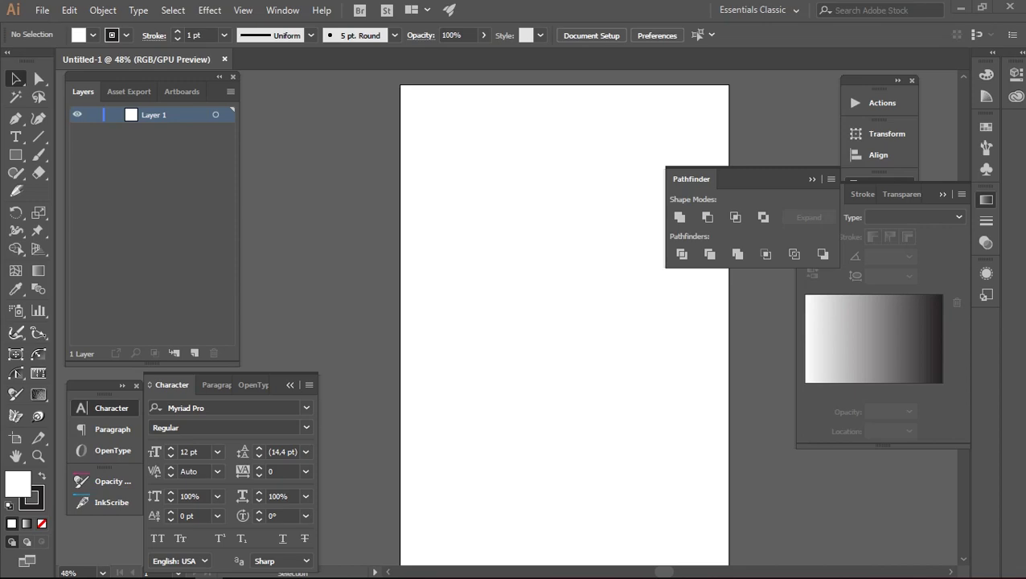
Bring Chrome forward, maximize it, and run a Google search for 'skkmigas'.
{"action": "key", "text": "alt+Tab"}
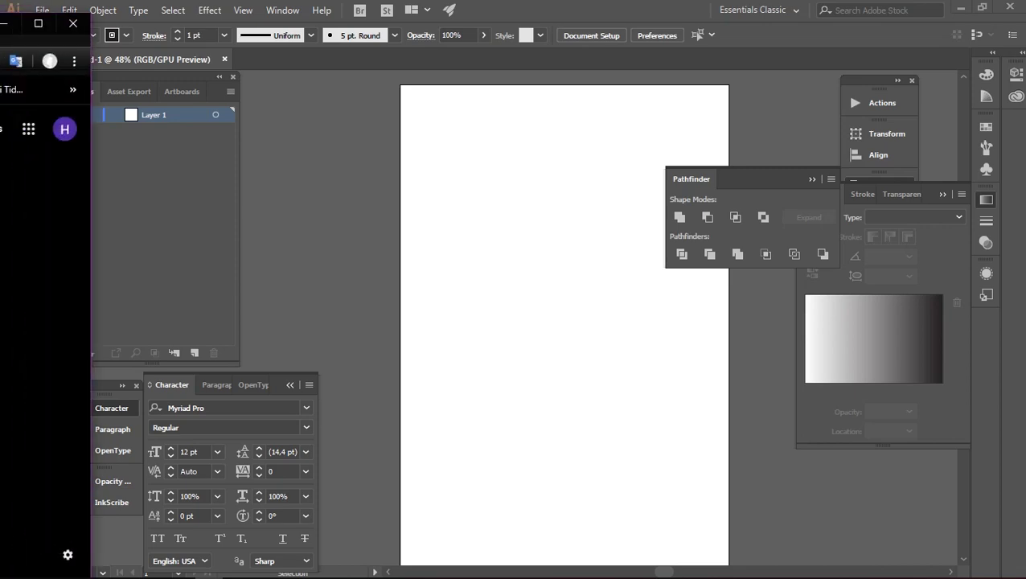
{"action": "left_click_drag", "start_coordinate": [648, 46], "coordinate": [518, 33]}
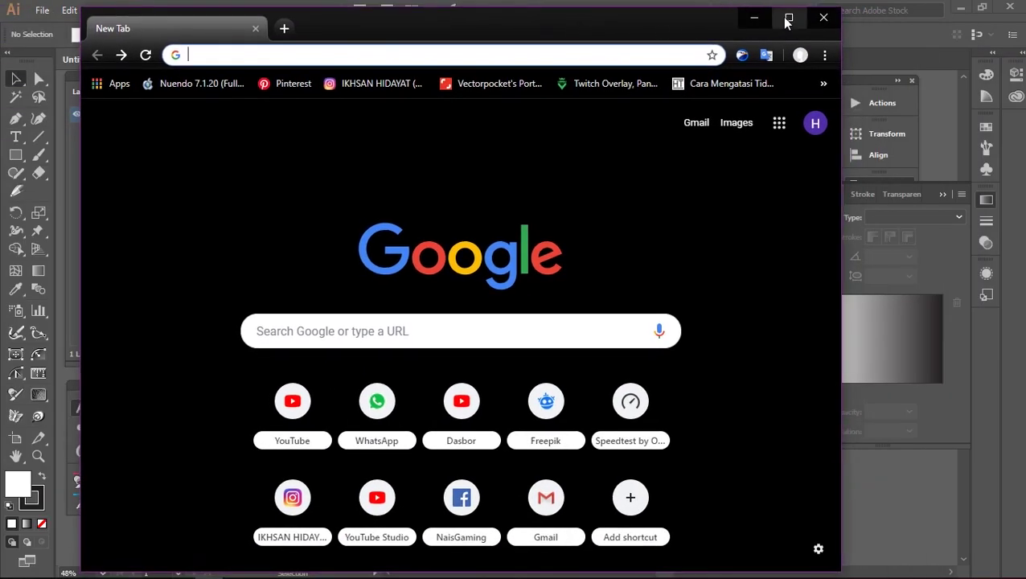
{"action": "left_click", "coordinate": [789, 17]}
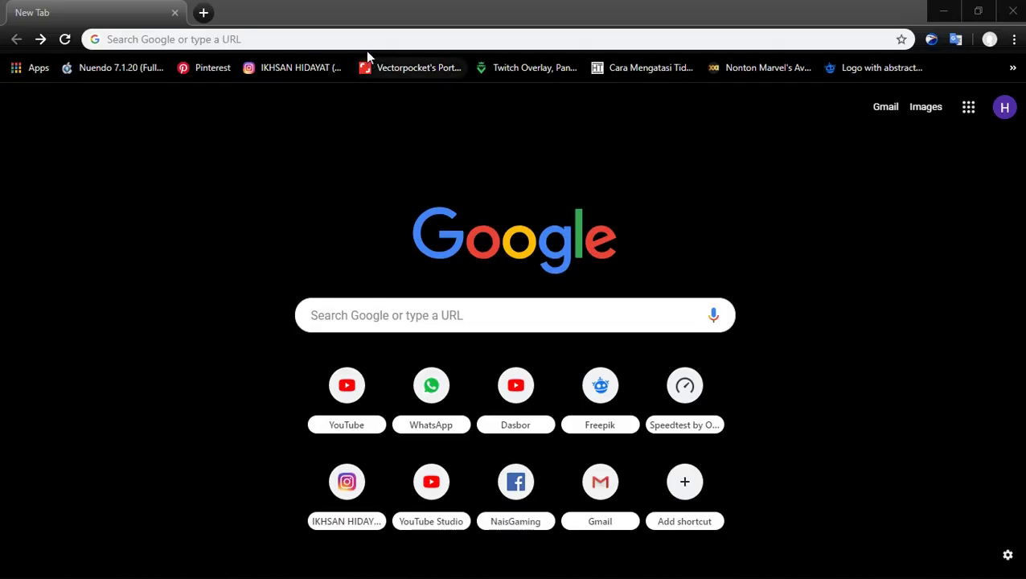
{"action": "left_click", "coordinate": [367, 40]}
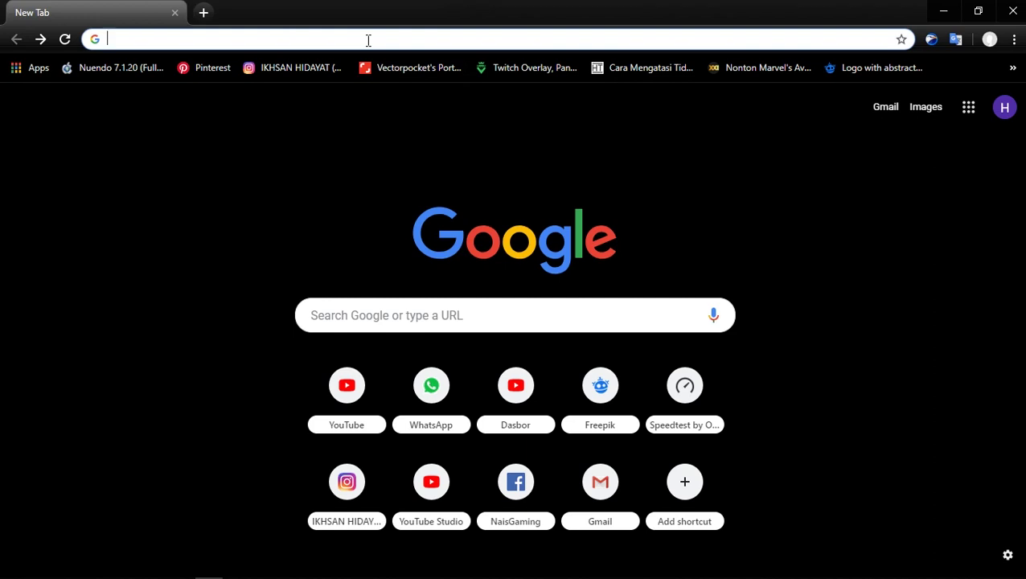
{"action": "type", "text": "sk"}
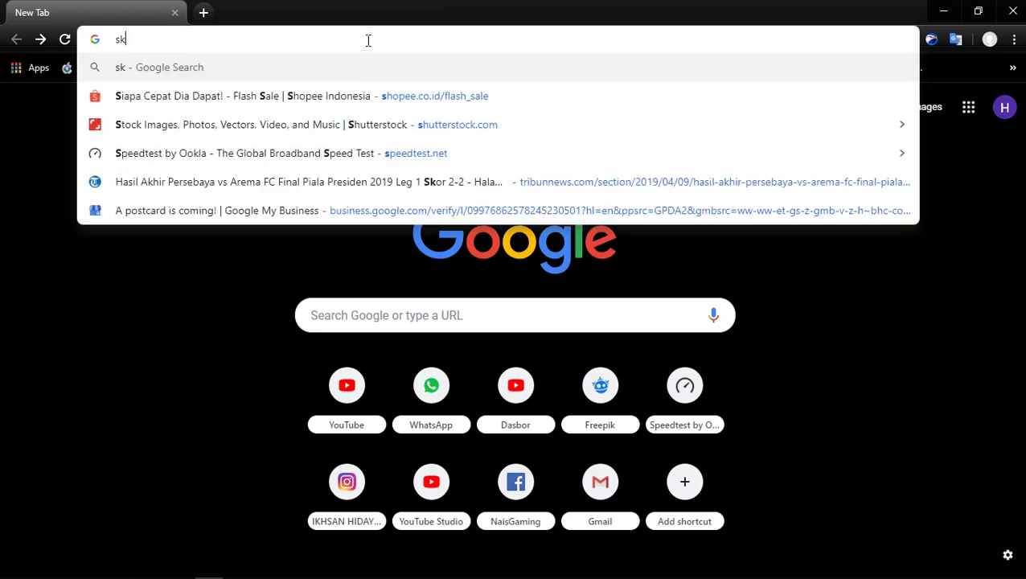
{"action": "type", "text": "k"}
{"action": "type", "text": "migas"}
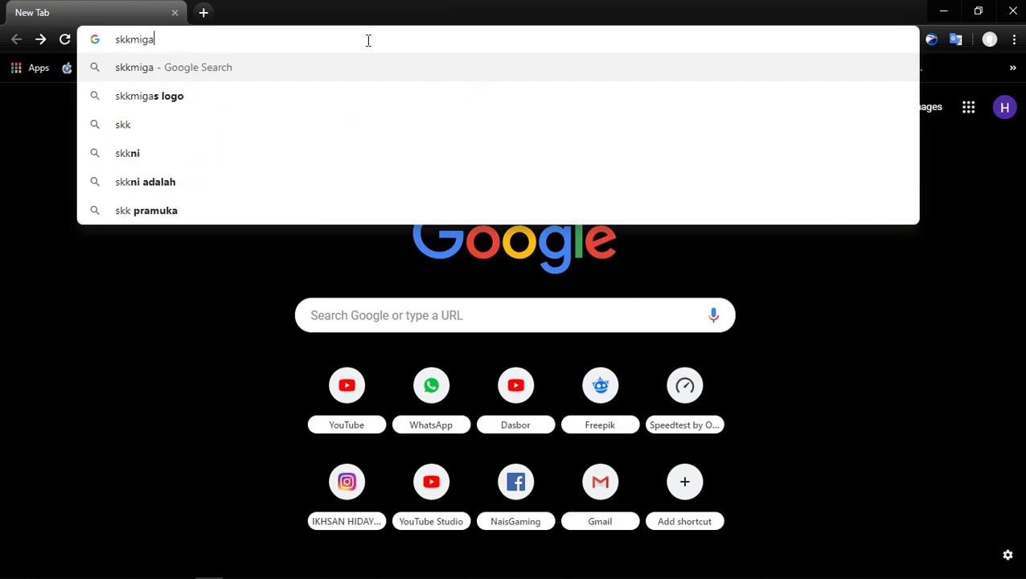
{"action": "key", "text": "Return"}
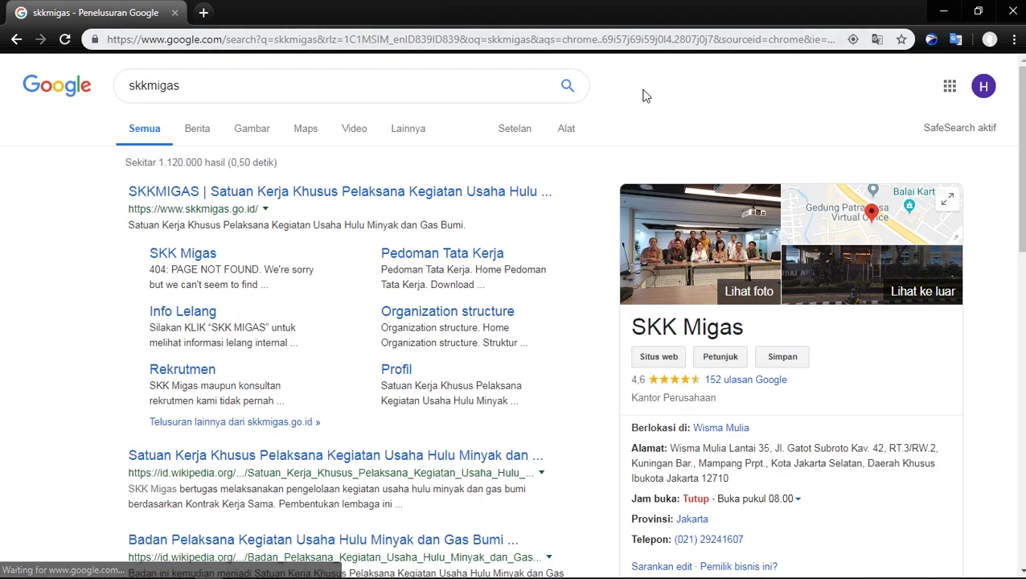
Switch to image results for skkmigas and preview the first, Twitter and Wikipedia logos.
{"action": "left_click", "coordinate": [246, 135]}
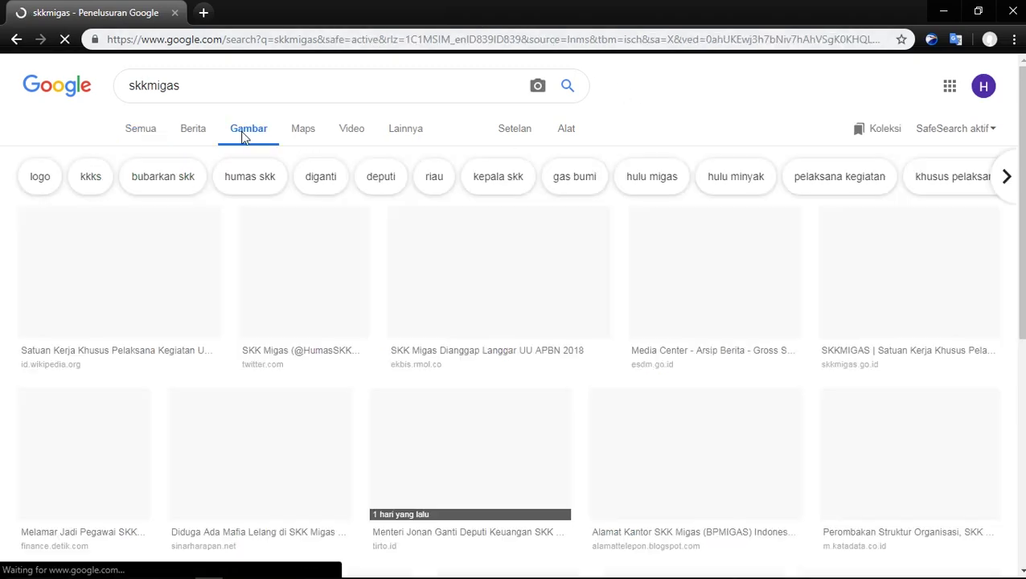
{"action": "scroll", "coordinate": [529, 286], "scroll_direction": "down", "scroll_amount": 4}
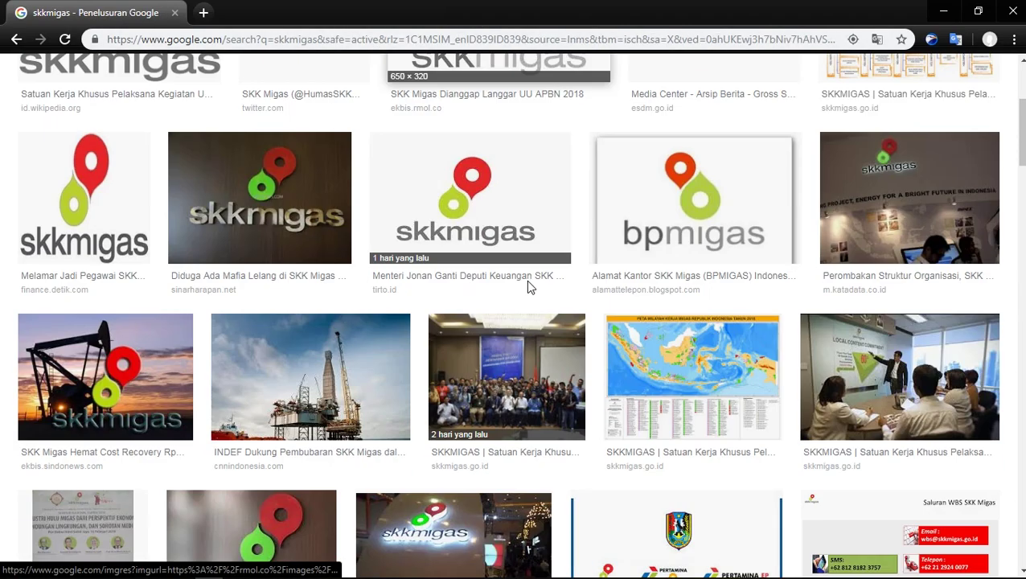
{"action": "scroll", "coordinate": [528, 288], "scroll_direction": "up", "scroll_amount": 2}
{"action": "scroll", "coordinate": [597, 301], "scroll_direction": "up", "scroll_amount": 2}
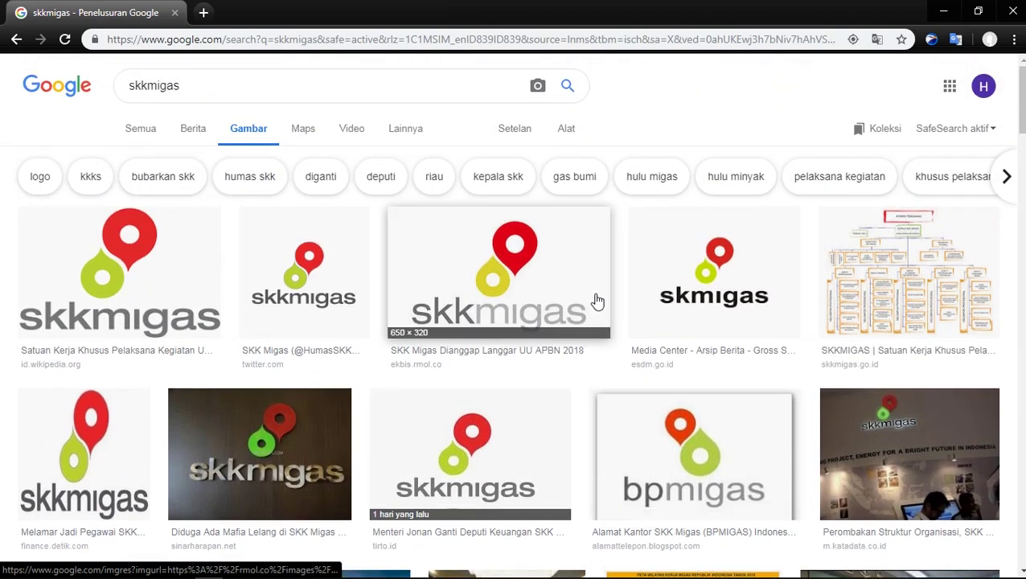
{"action": "left_click", "coordinate": [153, 279]}
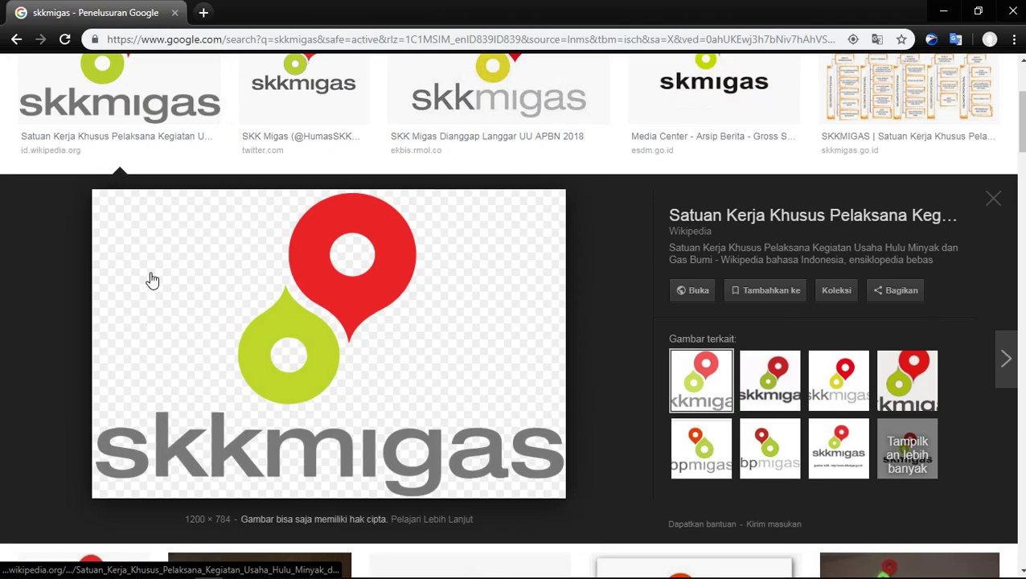
{"action": "scroll", "coordinate": [325, 229], "scroll_direction": "up", "scroll_amount": 2}
{"action": "left_click", "coordinate": [316, 206]}
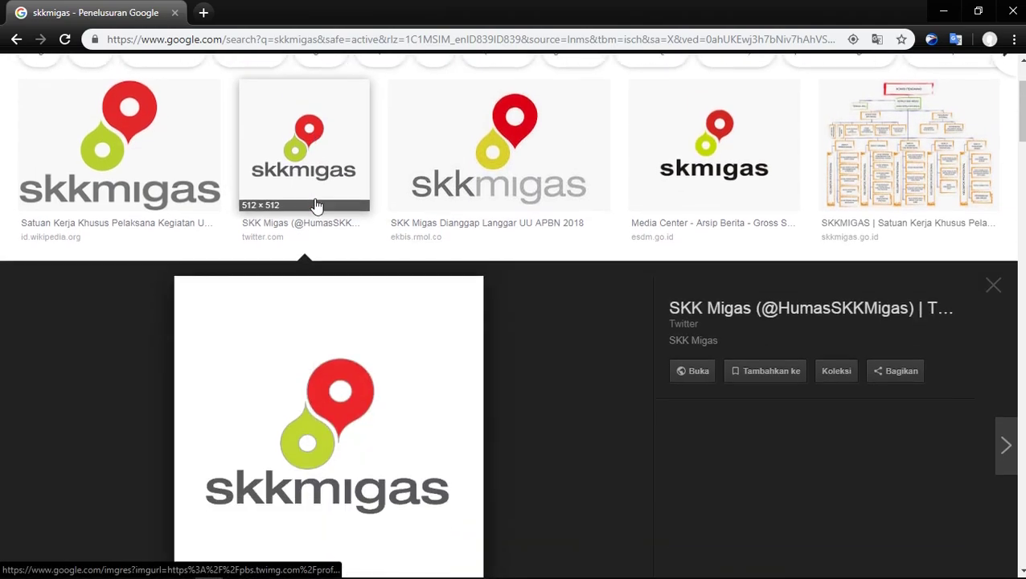
{"action": "scroll", "coordinate": [317, 210], "scroll_direction": "up", "scroll_amount": 2}
{"action": "left_click", "coordinate": [126, 129]}
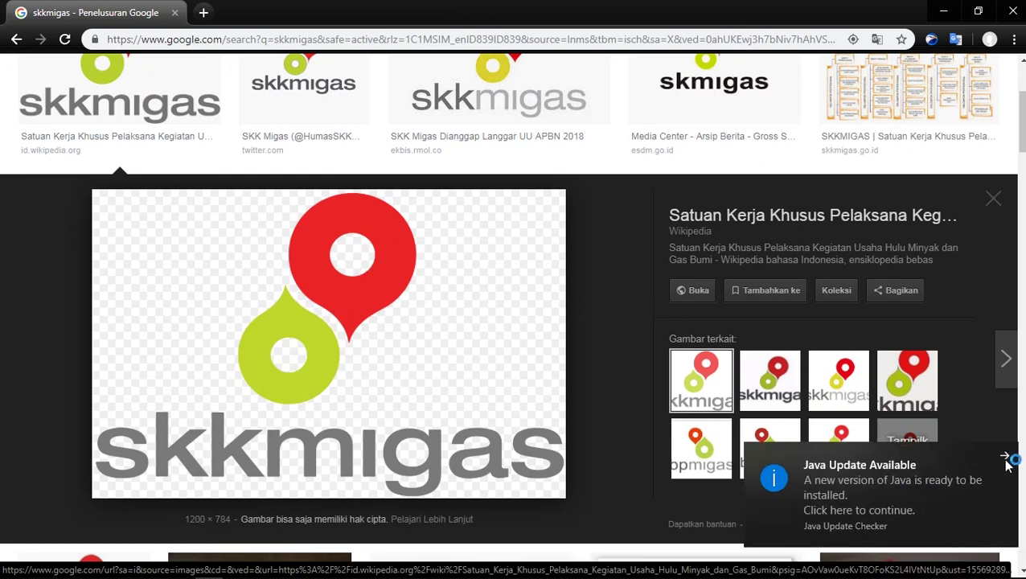
Dismiss the Java update notification and browse through the skkmigas image results.
{"action": "left_click", "coordinate": [1006, 458]}
{"action": "scroll", "coordinate": [442, 339], "scroll_direction": "up", "scroll_amount": 3}
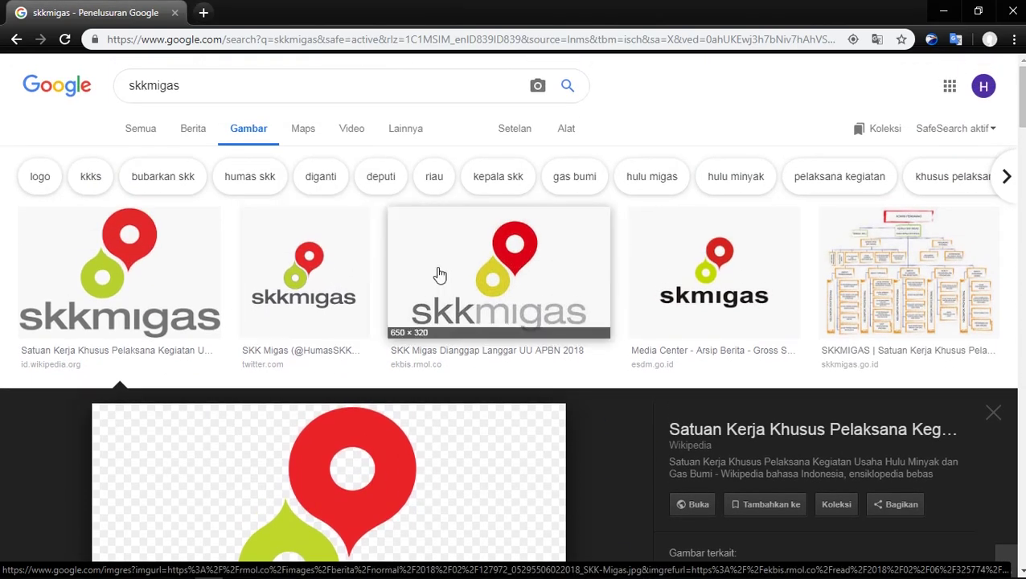
{"action": "scroll", "coordinate": [293, 293], "scroll_direction": "down", "scroll_amount": 3}
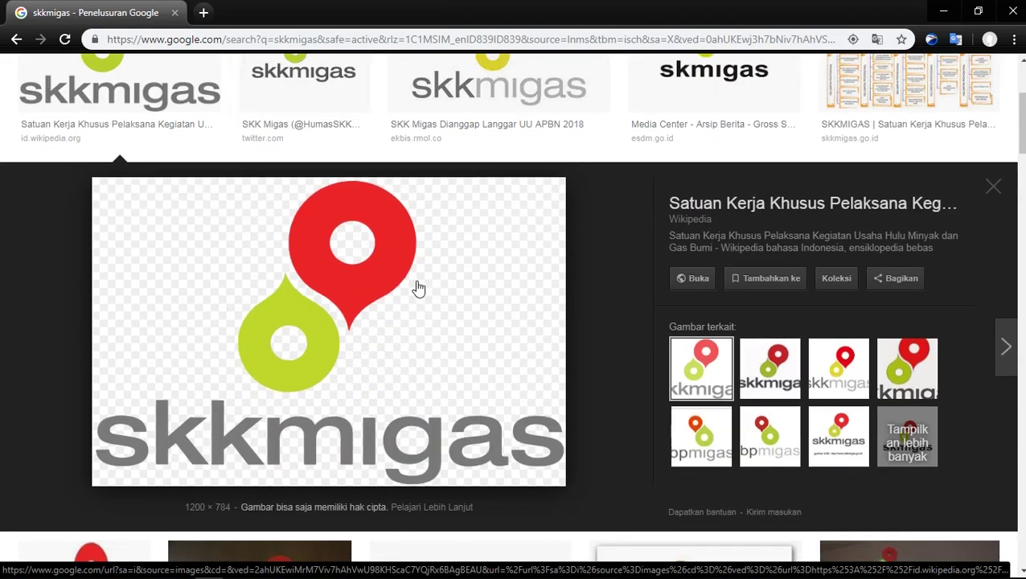
{"action": "scroll", "coordinate": [418, 288], "scroll_direction": "up", "scroll_amount": 2}
{"action": "scroll", "coordinate": [424, 337], "scroll_direction": "down", "scroll_amount": 1}
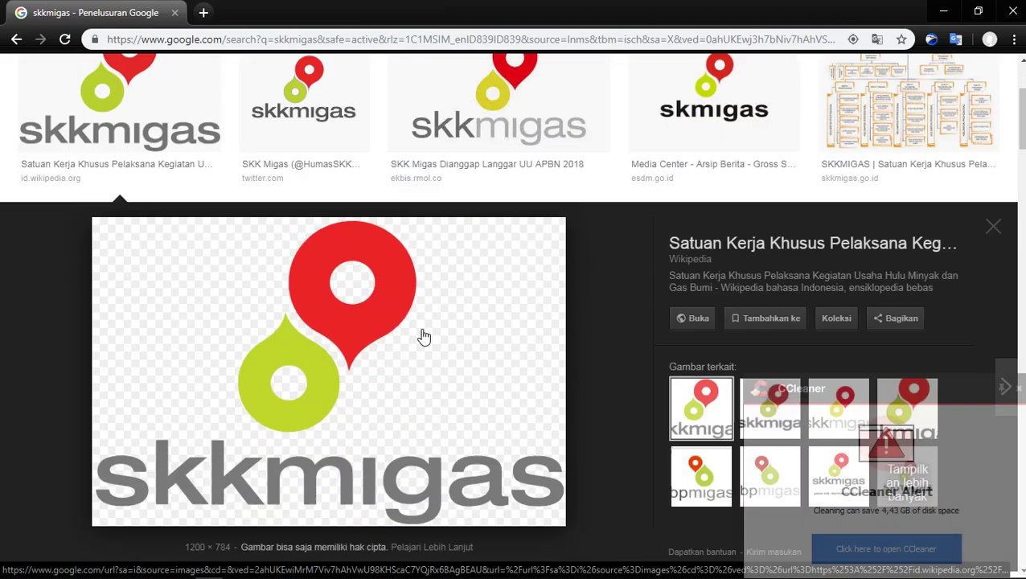
{"action": "scroll", "coordinate": [508, 248], "scroll_direction": "down", "scroll_amount": 1}
{"action": "scroll", "coordinate": [508, 248], "scroll_direction": "up", "scroll_amount": 1}
{"action": "scroll", "coordinate": [507, 251], "scroll_direction": "down", "scroll_amount": 3}
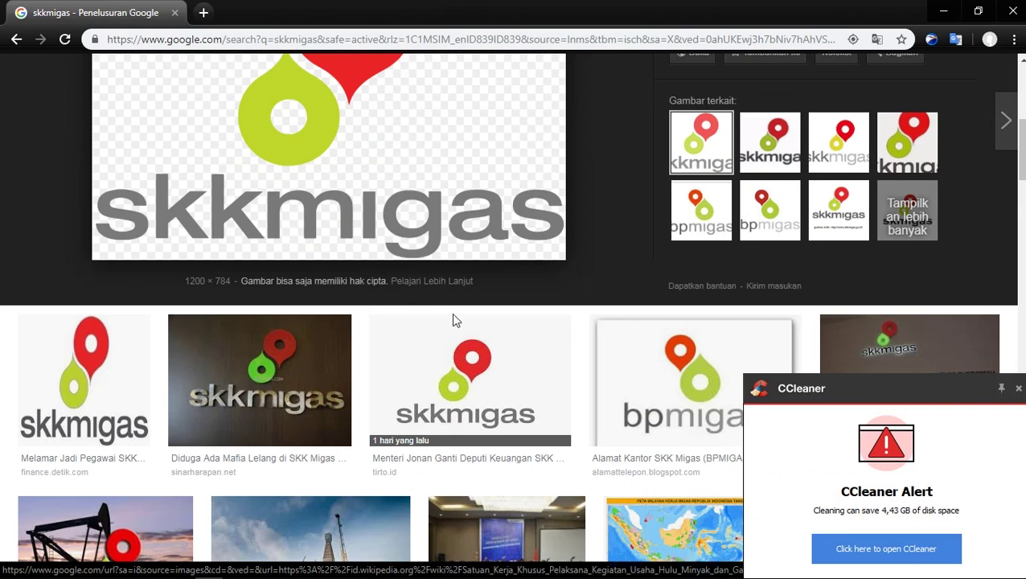
{"action": "scroll", "coordinate": [451, 385], "scroll_direction": "up", "scroll_amount": 1}
{"action": "scroll", "coordinate": [423, 305], "scroll_direction": "up", "scroll_amount": 3}
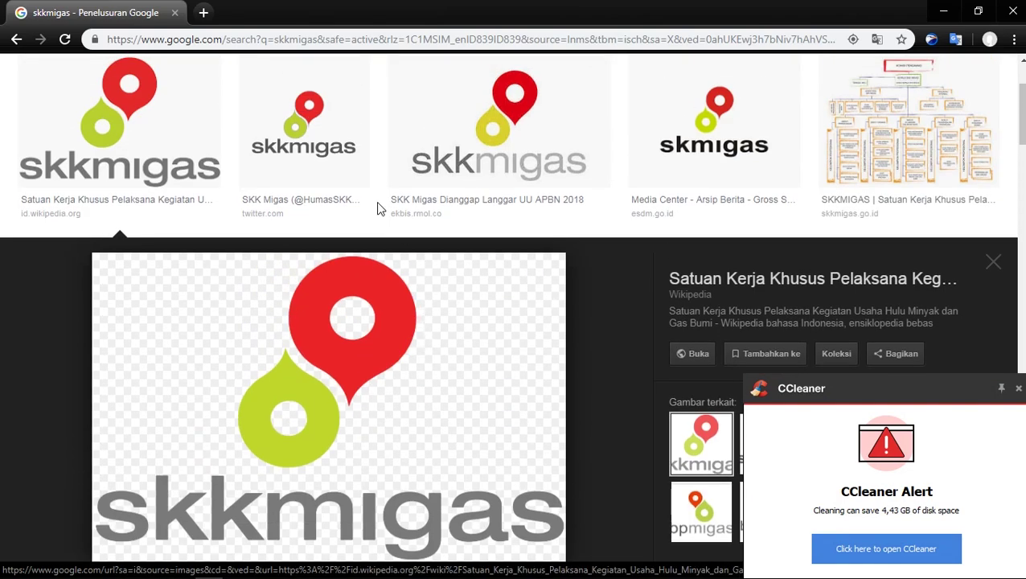
Close the CCleaner alert and bring up options for the Wikipedia logo preview.
{"action": "left_click", "coordinate": [1018, 387]}
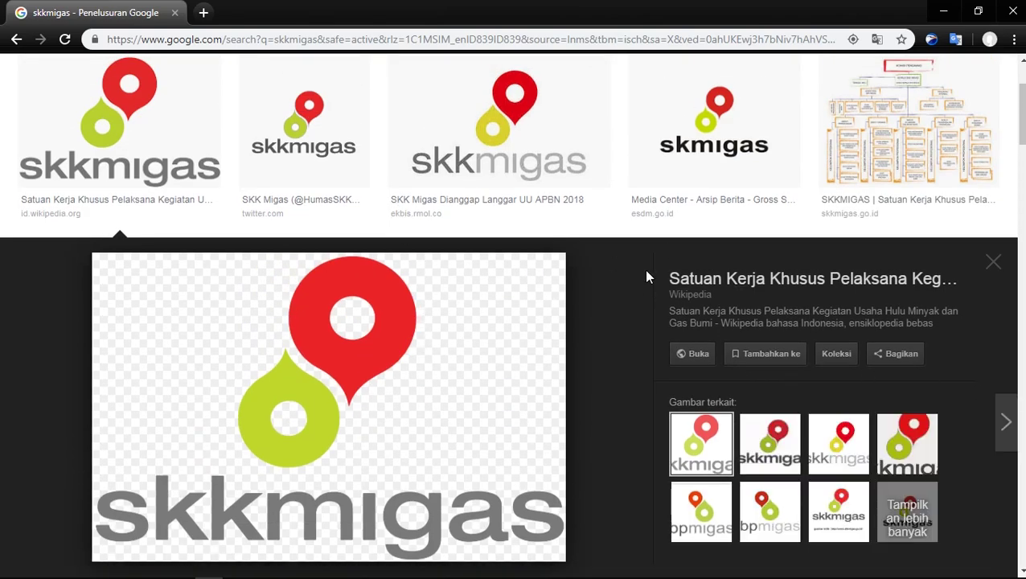
{"action": "left_click", "coordinate": [660, 160]}
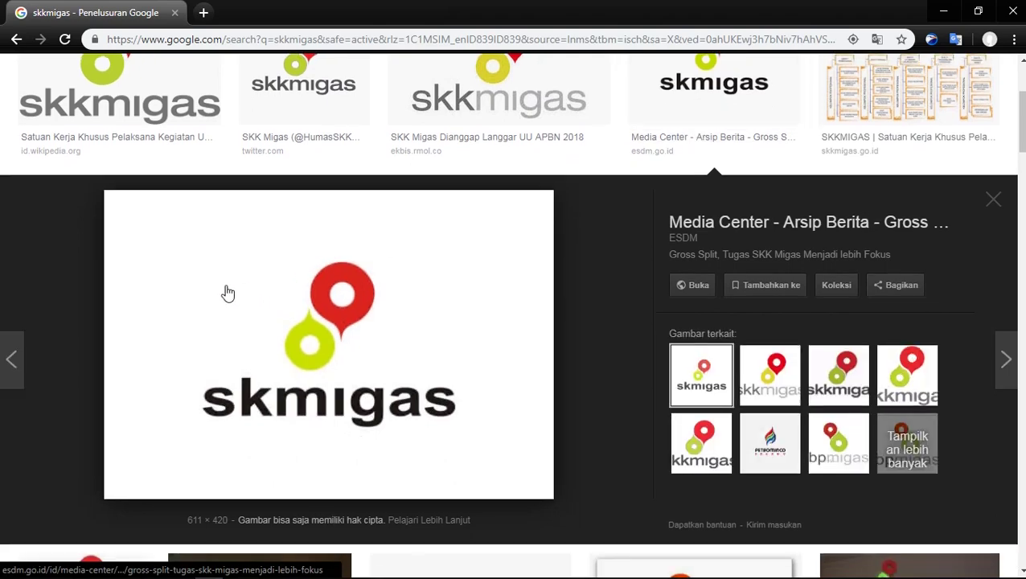
{"action": "scroll", "coordinate": [193, 266], "scroll_direction": "up", "scroll_amount": 1}
{"action": "left_click", "coordinate": [159, 240]}
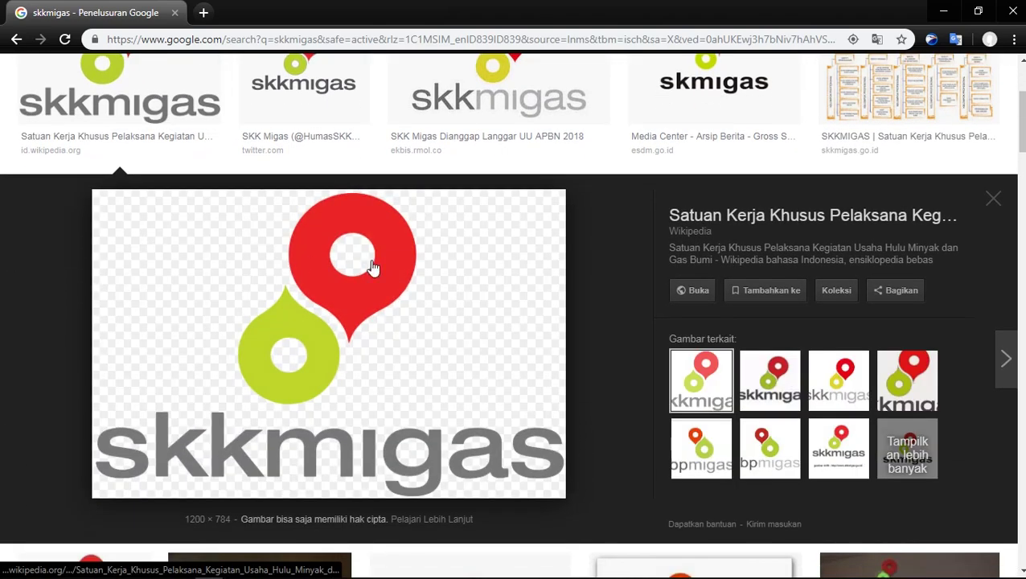
{"action": "right_click", "coordinate": [372, 268]}
Open the full-size logo in a new tab and save it to Downloads as migas.png.
{"action": "left_click", "coordinate": [432, 374]}
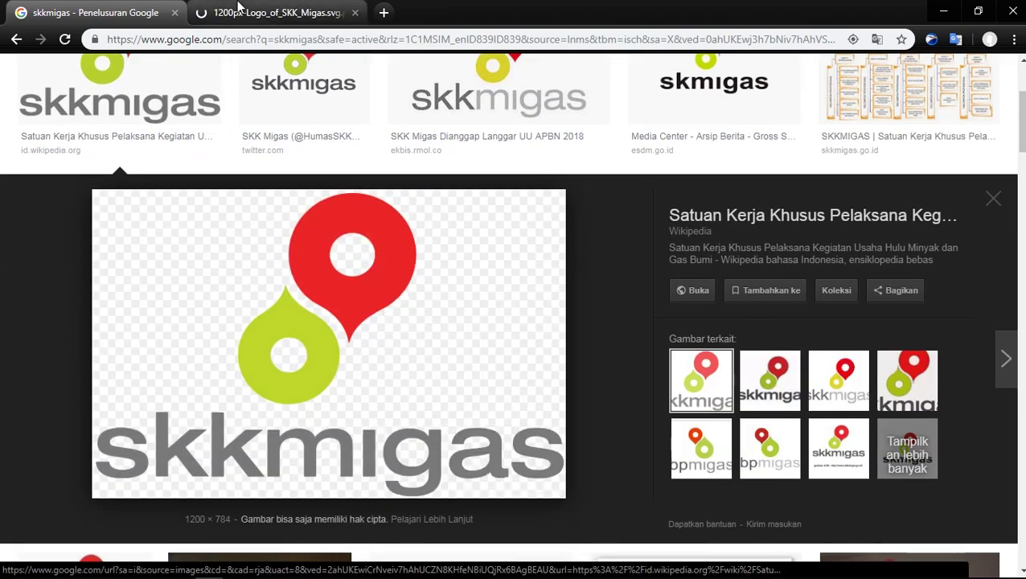
{"action": "left_click", "coordinate": [238, 8]}
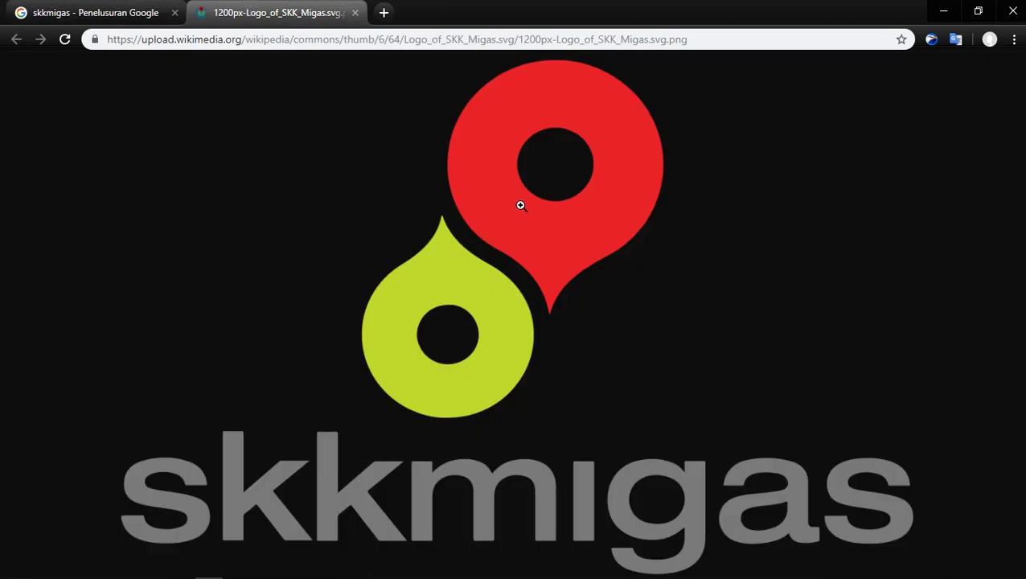
{"action": "right_click", "coordinate": [462, 219]}
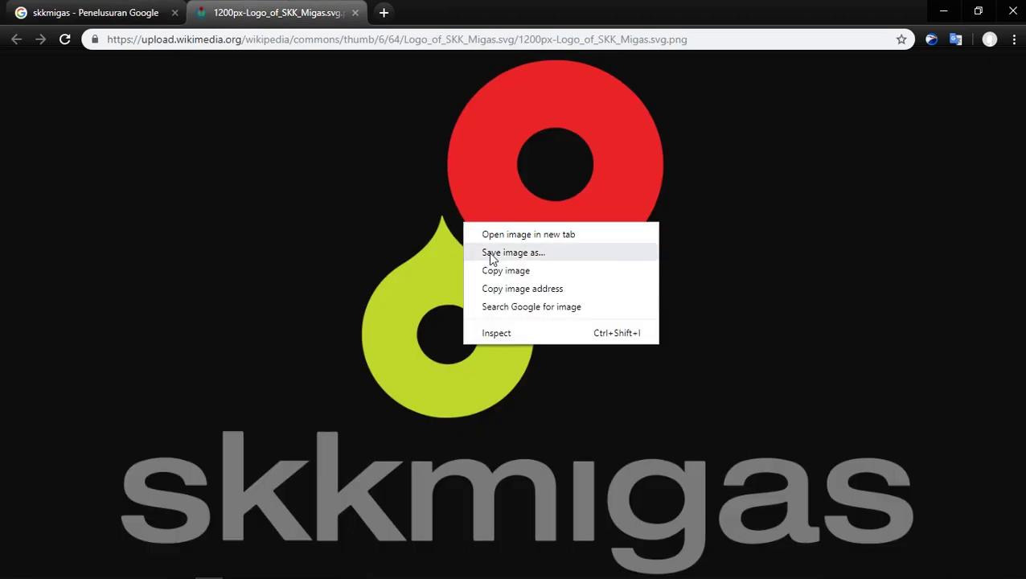
{"action": "left_click", "coordinate": [493, 254]}
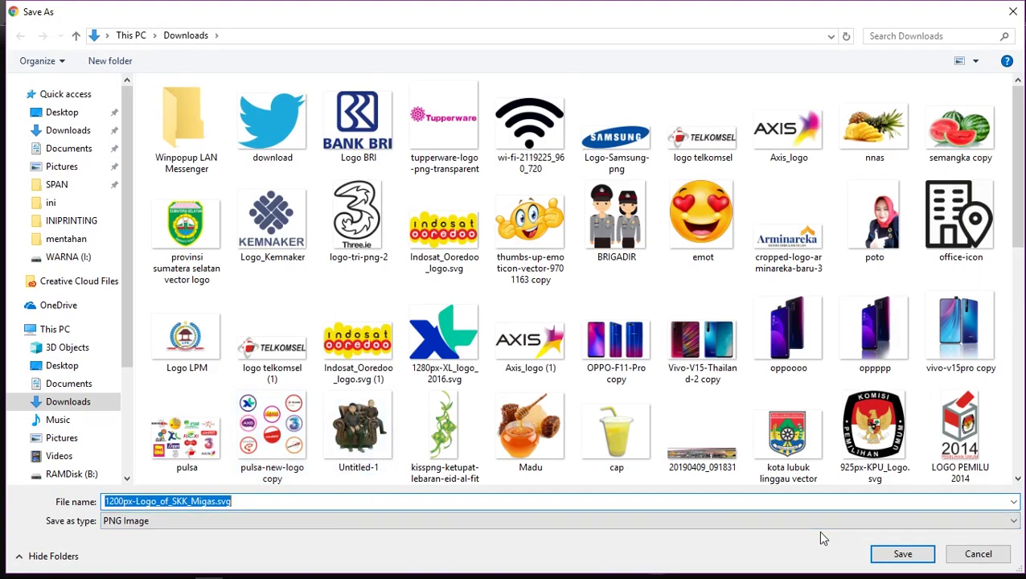
{"action": "type", "text": "miga"}
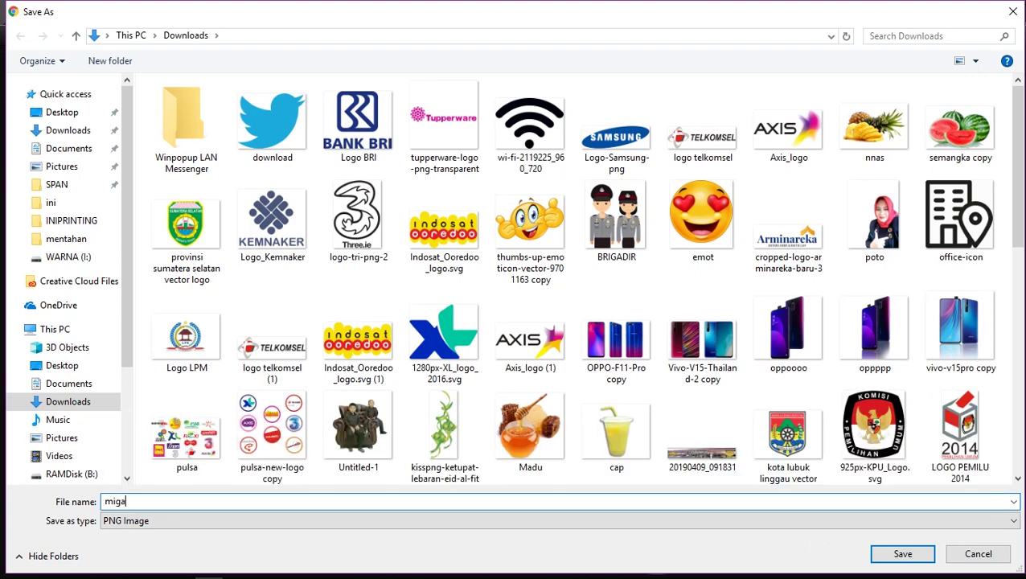
{"action": "type", "text": "s"}
{"action": "left_click", "coordinate": [883, 552]}
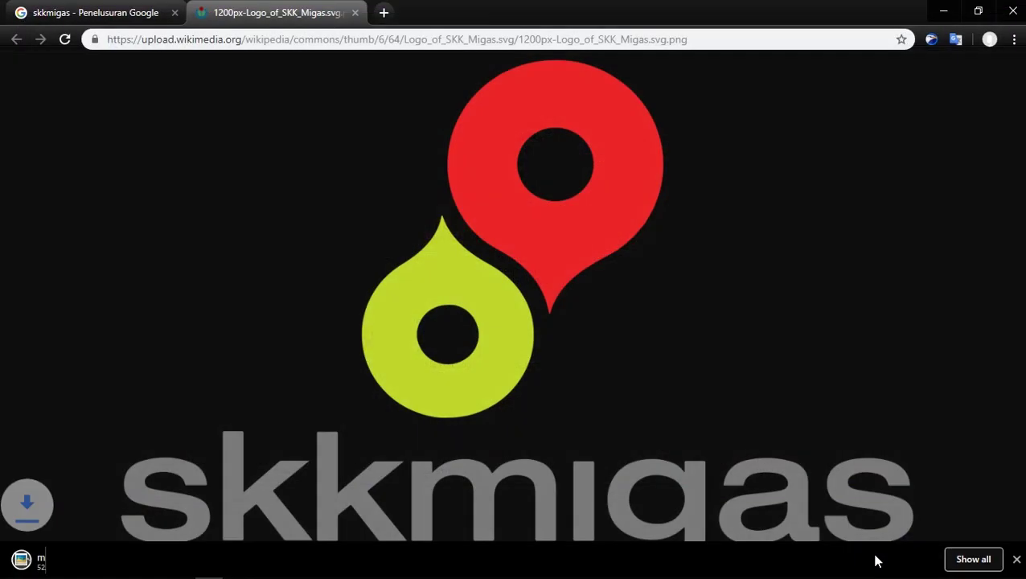
{"action": "right_click", "coordinate": [110, 555]}
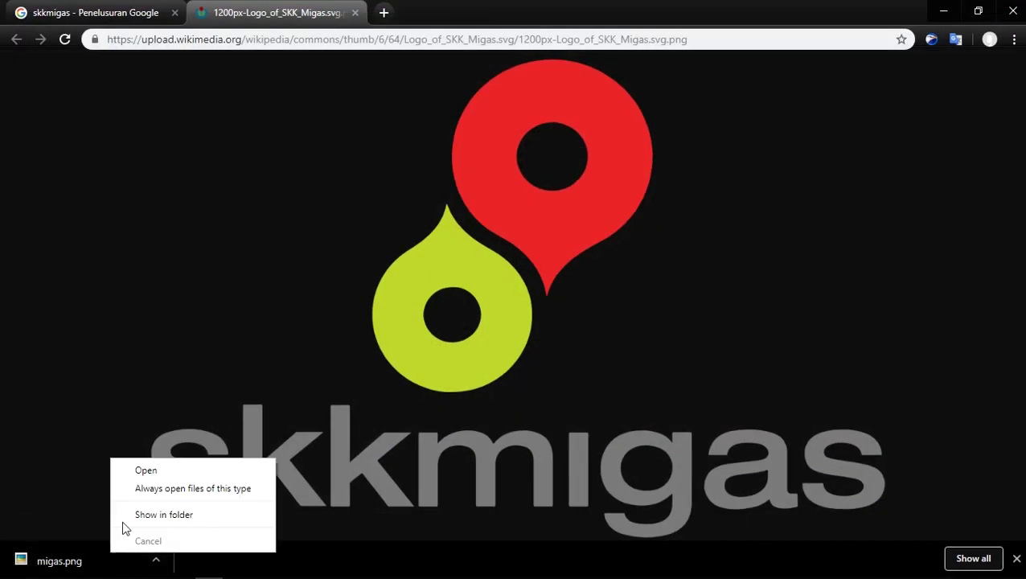
{"action": "left_click", "coordinate": [126, 515]}
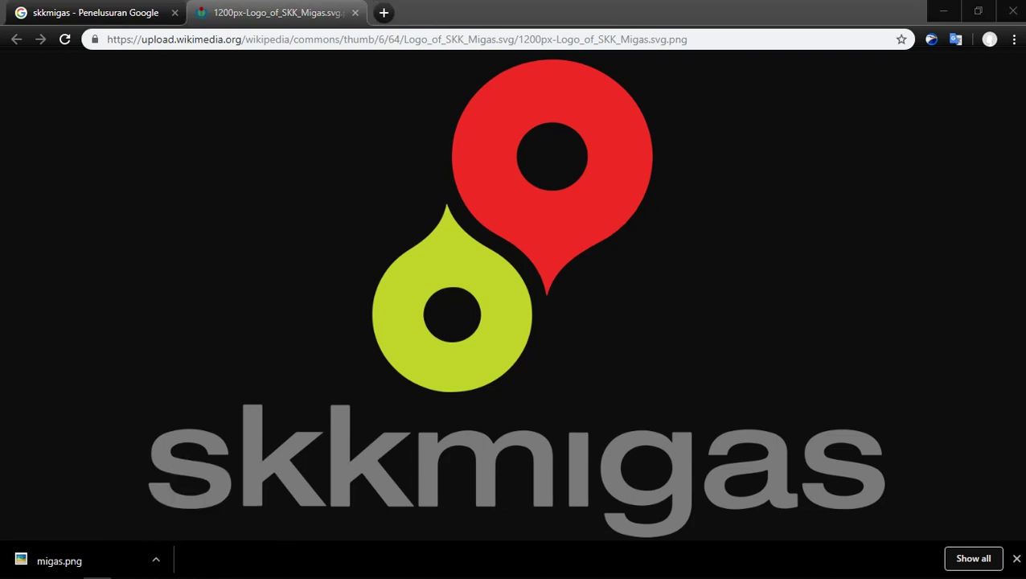
Drag the logo image from Chrome onto the Illustrator artboard.
{"action": "left_click_drag", "start_coordinate": [378, 345], "coordinate": [402, 569]}
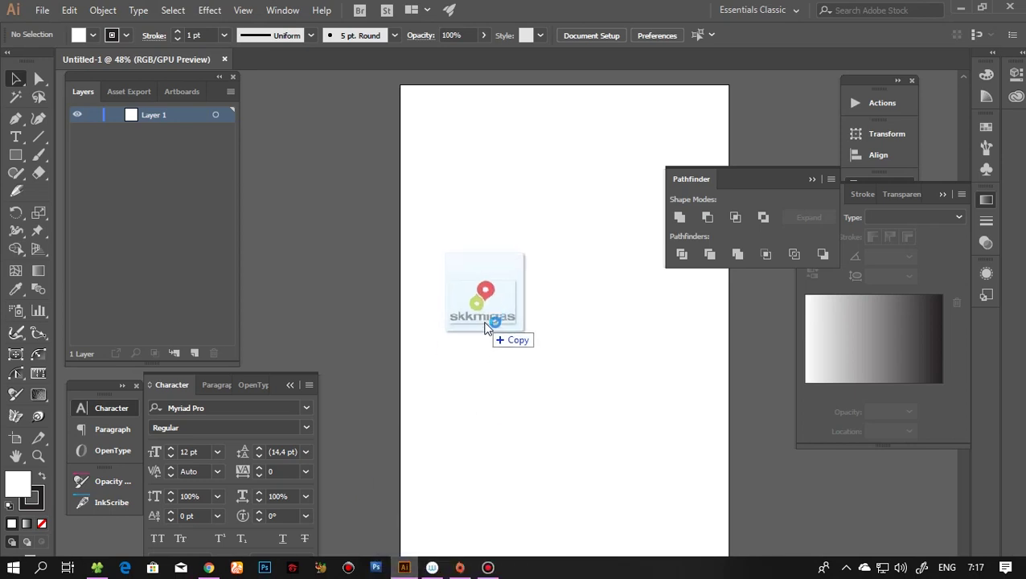
{"action": "mouse_move", "coordinate": [402, 569]}
{"action": "left_mouse_down"}
{"action": "mouse_move", "coordinate": [484, 322]}
{"action": "mouse_move", "coordinate": [292, 192]}
{"action": "mouse_move", "coordinate": [499, 226]}
{"action": "left_mouse_up"}
{"action": "key", "text": "Tab"}
Shrink the placed logo and move it just left of the artboard.
{"action": "left_click_drag", "start_coordinate": [458, 187], "coordinate": [345, 190]}
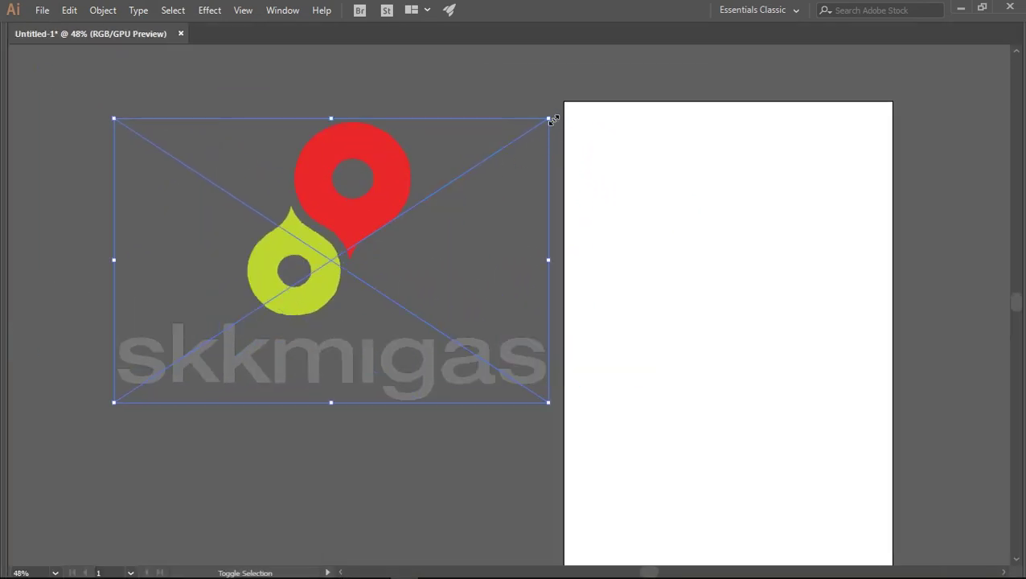
{"action": "left_click_drag", "start_coordinate": [548, 118], "coordinate": [476, 166]}
{"action": "mouse_move", "coordinate": [318, 222]}
{"action": "left_mouse_down"}
{"action": "mouse_move", "coordinate": [412, 201]}
{"action": "mouse_move", "coordinate": [674, 176]}
{"action": "mouse_move", "coordinate": [404, 203]}
{"action": "mouse_move", "coordinate": [571, 178]}
{"action": "left_mouse_up"}
{"action": "scroll", "coordinate": [411, 206], "scroll_direction": "up", "scroll_amount": 1, "text": "alt"}
{"action": "scroll", "coordinate": [402, 201], "scroll_direction": "up", "scroll_amount": 2, "text": "alt"}
{"action": "scroll", "coordinate": [570, 179], "scroll_direction": "down", "scroll_amount": 2, "text": "alt"}
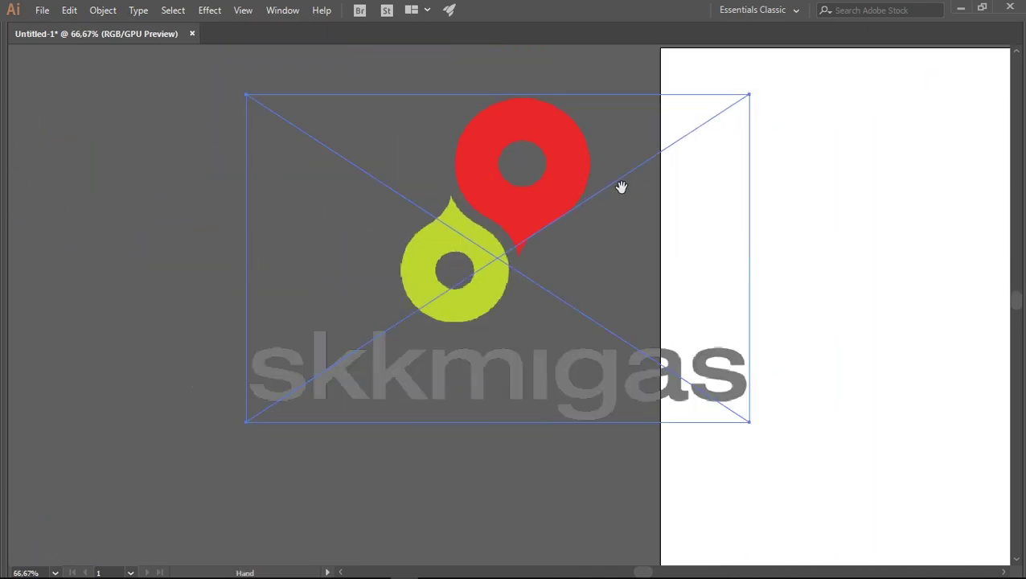
Nudge the logo toward the artboard edge and return to Chrome.
{"action": "mouse_move", "coordinate": [405, 199]}
{"action": "left_mouse_down"}
{"action": "mouse_move", "coordinate": [561, 167]}
{"action": "mouse_move", "coordinate": [299, 201]}
{"action": "mouse_move", "coordinate": [400, 206]}
{"action": "mouse_move", "coordinate": [336, 266]}
{"action": "left_mouse_up"}
{"action": "scroll", "coordinate": [280, 241], "scroll_direction": "up", "scroll_amount": 2, "text": "alt"}
{"action": "scroll", "coordinate": [280, 241], "scroll_direction": "down", "scroll_amount": 2}
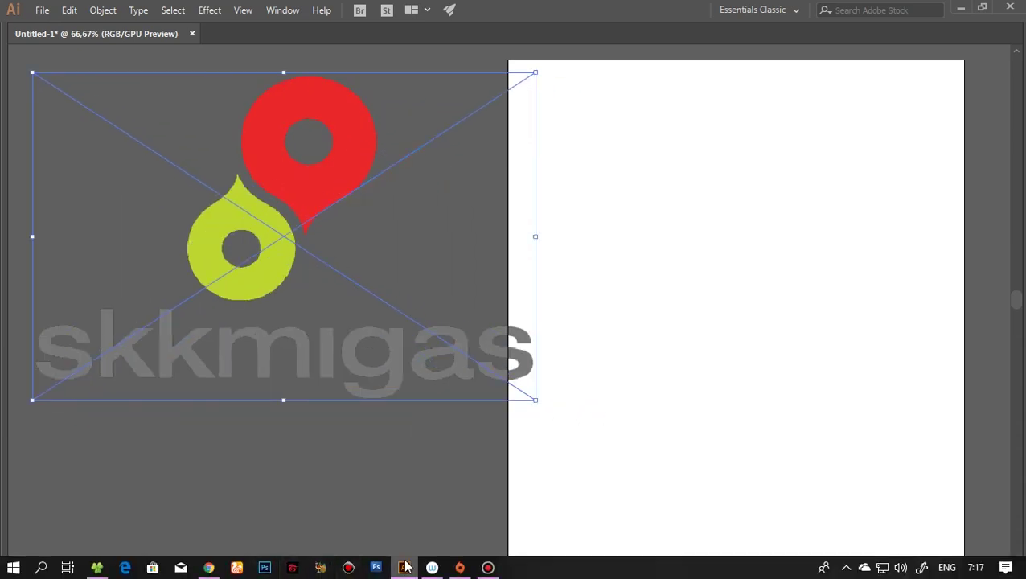
{"action": "left_click", "coordinate": [223, 567]}
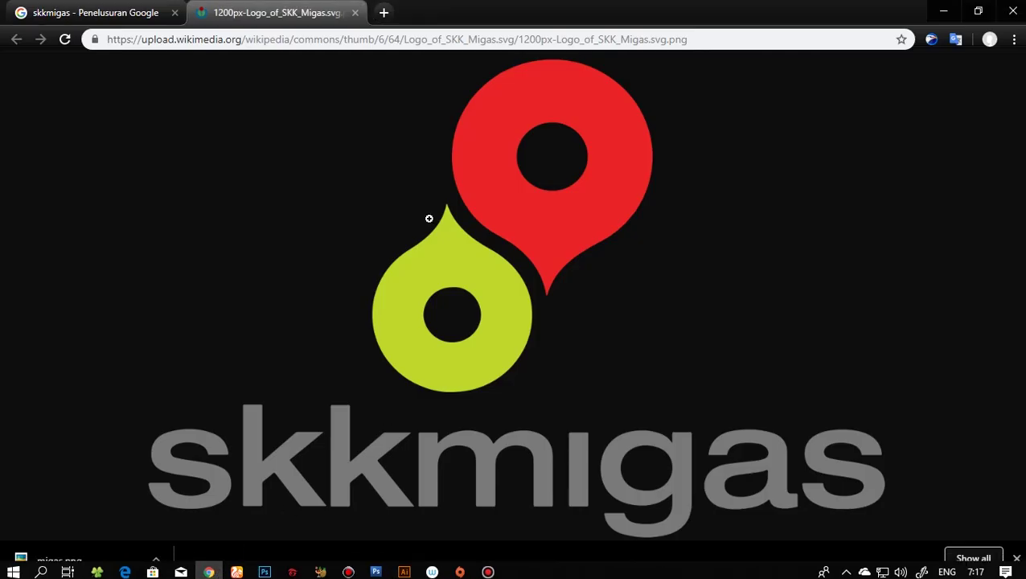
Copy the SKK Migas logo image from the Wikimedia page to the clipboard.
{"action": "right_click", "coordinate": [393, 164]}
{"action": "left_click", "coordinate": [444, 212]}
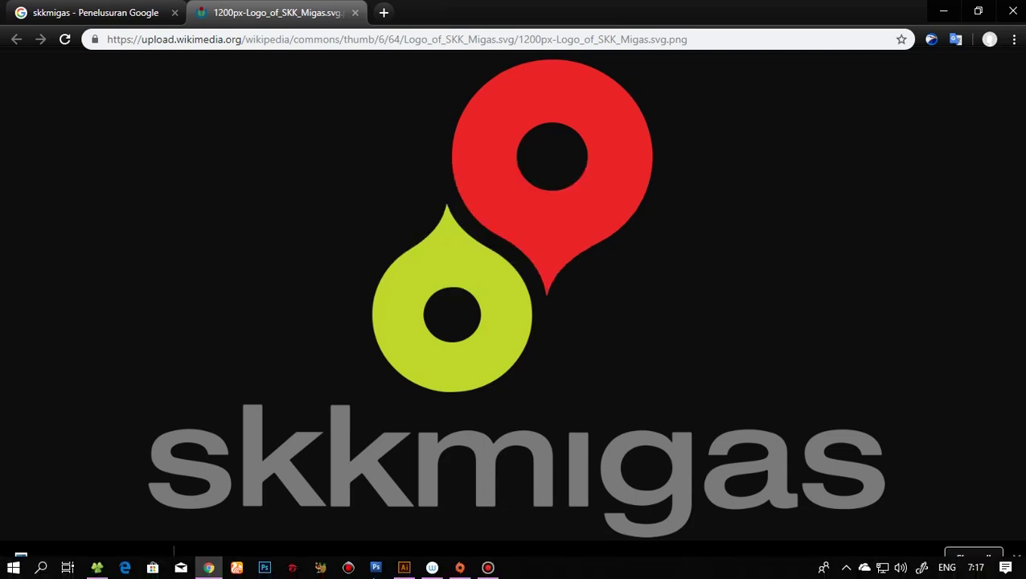
{"action": "right_click", "coordinate": [563, 186]}
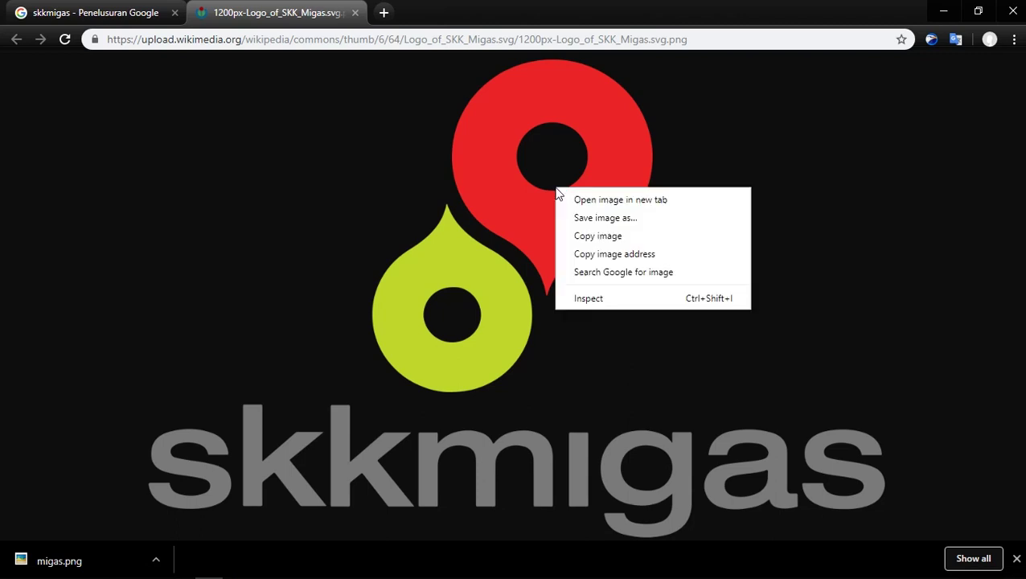
{"action": "left_click", "coordinate": [576, 234]}
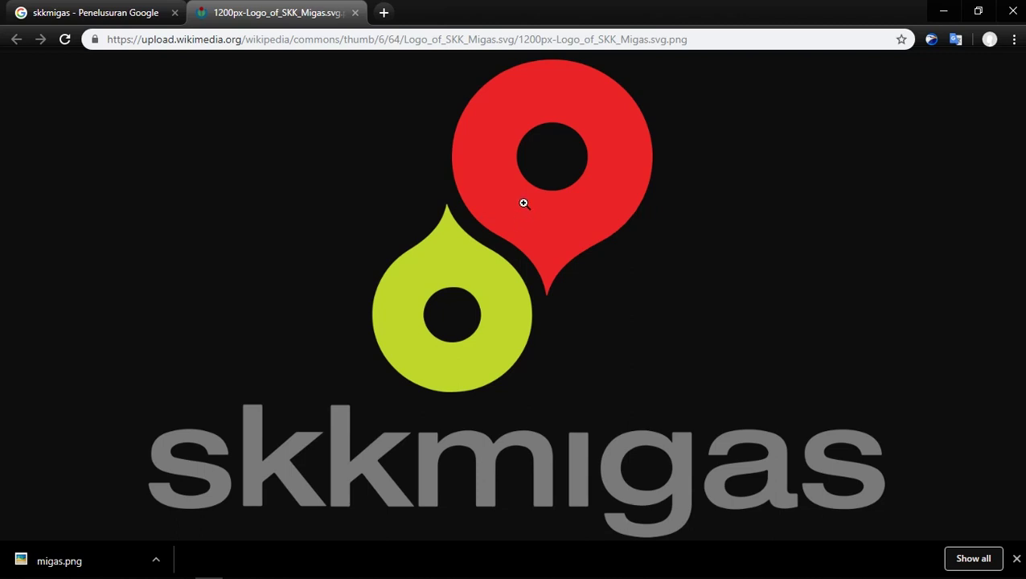
{"action": "right_click", "coordinate": [524, 204]}
{"action": "left_click", "coordinate": [566, 252]}
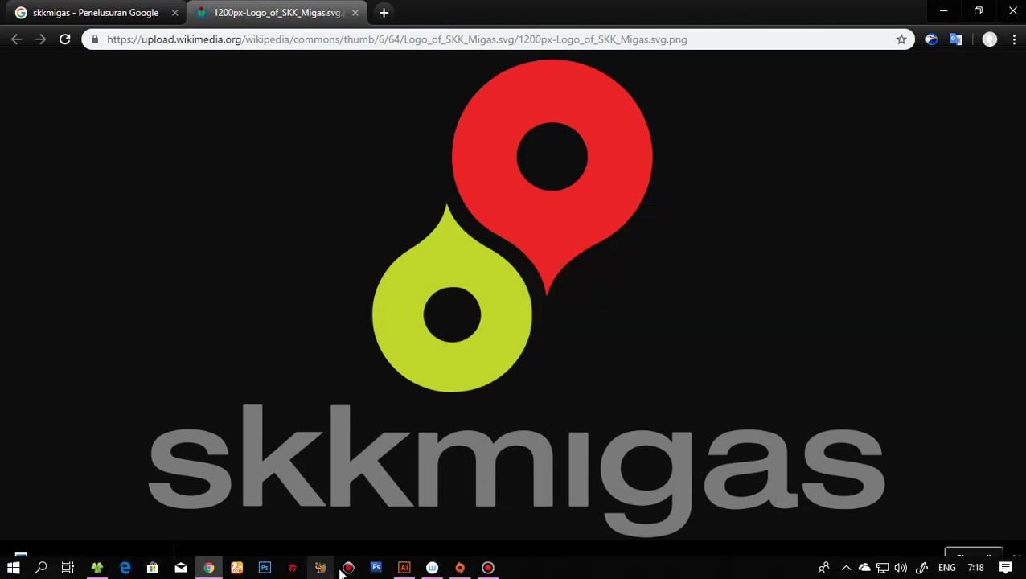
Go back to Illustrator, paste the logo with Ctrl+V and deselect it.
{"action": "left_click", "coordinate": [403, 568]}
{"action": "key", "text": "ctrl+v"}
{"action": "left_click", "coordinate": [644, 174]}
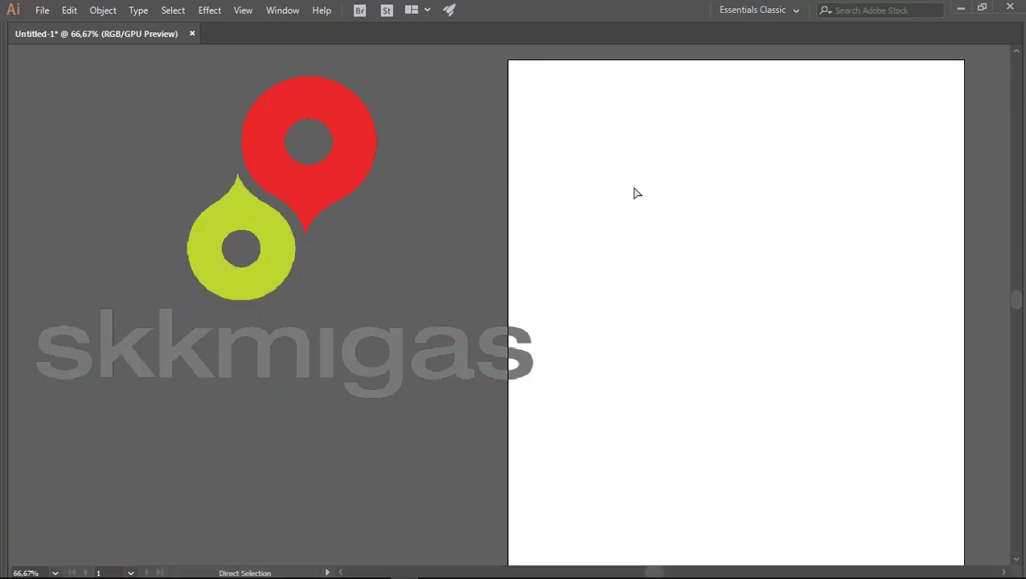
Paste the black-background logo and move it up above the artboard.
{"action": "key", "text": "ctrl+v"}
{"action": "scroll", "coordinate": [443, 291], "scroll_direction": "down", "scroll_amount": 3}
{"action": "mouse_move", "coordinate": [443, 291]}
{"action": "left_mouse_down"}
{"action": "mouse_move", "coordinate": [556, 180]}
{"action": "mouse_move", "coordinate": [523, 217]}
{"action": "mouse_move", "coordinate": [446, 217]}
{"action": "left_mouse_up"}
{"action": "scroll", "coordinate": [572, 178], "scroll_direction": "up", "scroll_amount": 2}
{"action": "scroll", "coordinate": [508, 227], "scroll_direction": "up", "scroll_amount": 3}
{"action": "scroll", "coordinate": [508, 227], "scroll_direction": "down", "scroll_amount": 5}
{"action": "scroll", "coordinate": [455, 219], "scroll_direction": "up", "scroll_amount": 3}
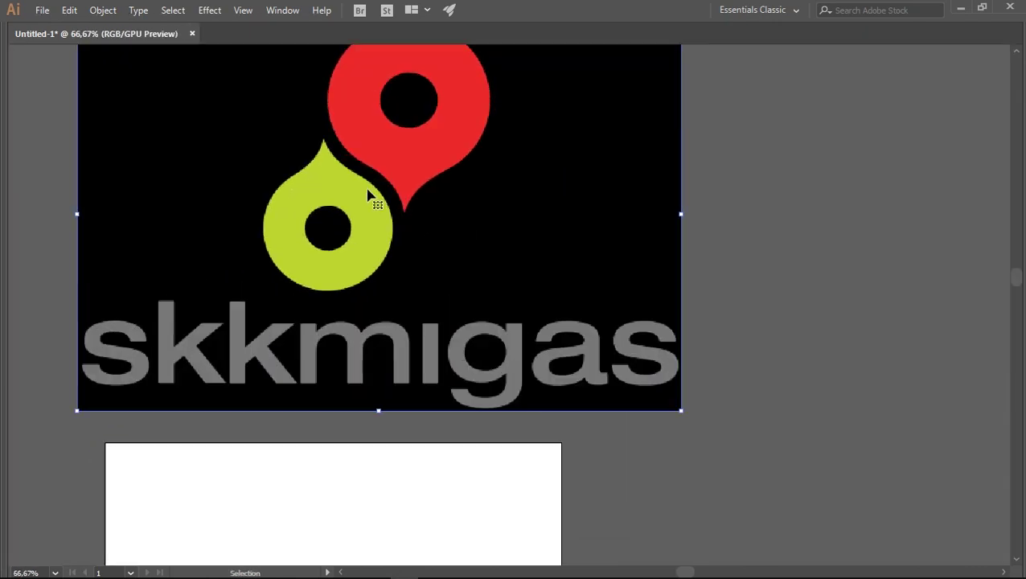
{"action": "scroll", "coordinate": [371, 196], "scroll_direction": "up", "scroll_amount": 1}
{"action": "scroll", "coordinate": [372, 196], "scroll_direction": "down", "scroll_amount": 1}
{"action": "left_click_drag", "start_coordinate": [351, 270], "coordinate": [414, 335]}
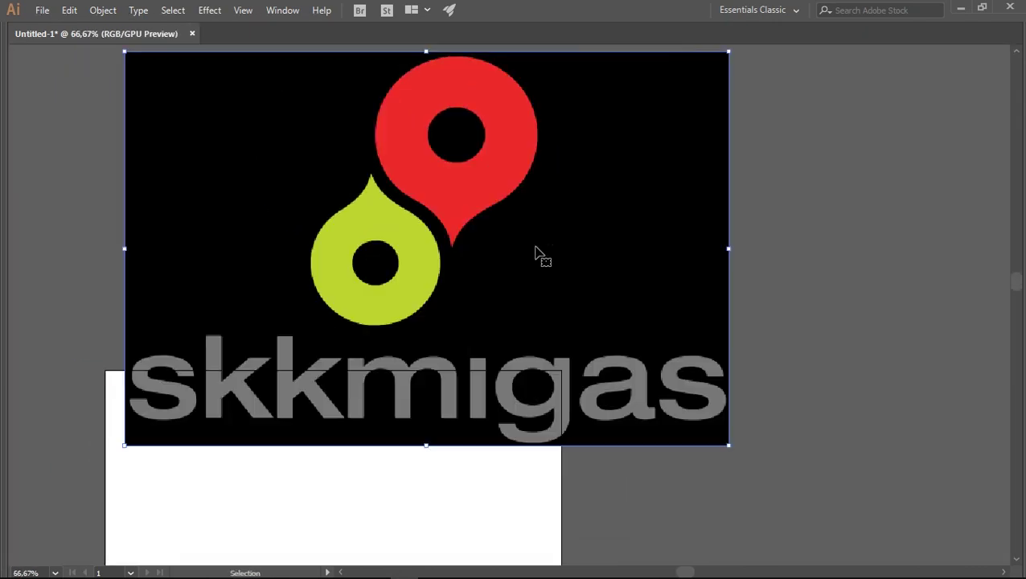
{"action": "scroll", "coordinate": [477, 293], "scroll_direction": "down", "scroll_amount": 3}
{"action": "scroll", "coordinate": [378, 389], "scroll_direction": "up", "scroll_amount": 3}
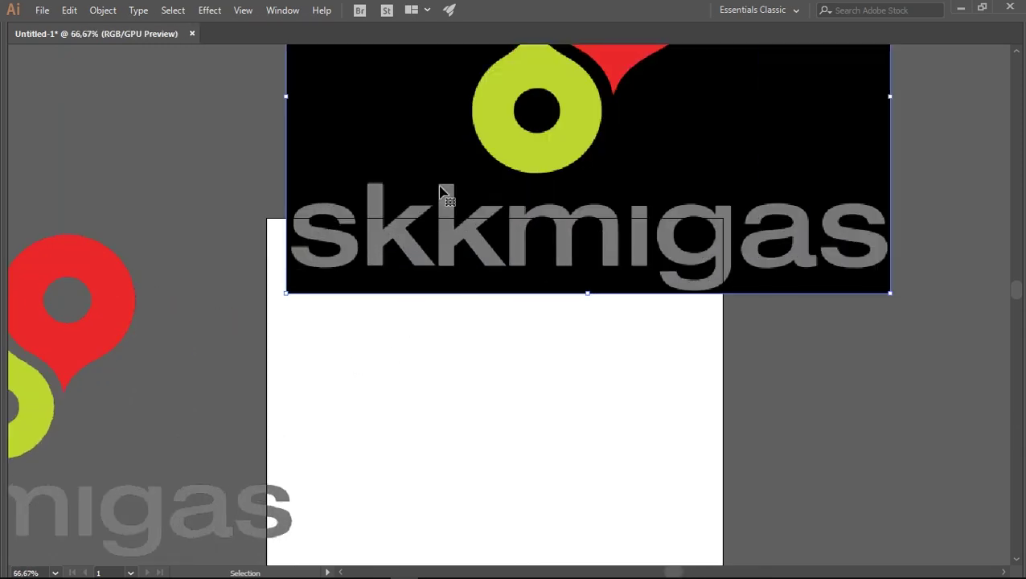
{"action": "mouse_move", "coordinate": [442, 193]}
{"action": "left_mouse_down"}
{"action": "mouse_move", "coordinate": [369, 350]}
{"action": "mouse_move", "coordinate": [364, 255]}
{"action": "left_mouse_up"}
Select the black logo, show the panels, and cancel an accidental Unembed.
{"action": "left_click", "coordinate": [409, 361]}
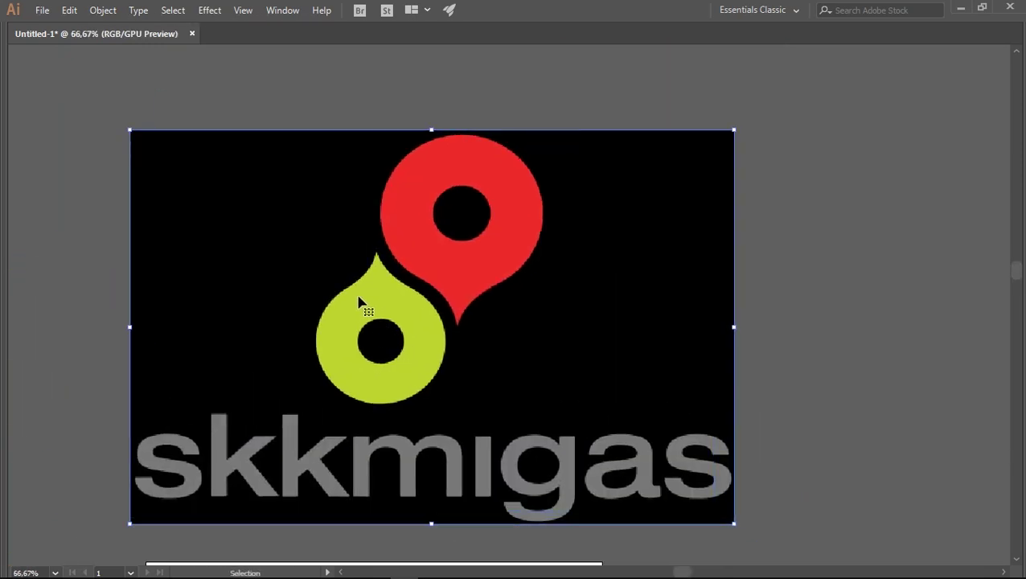
{"action": "key", "text": "Tab"}
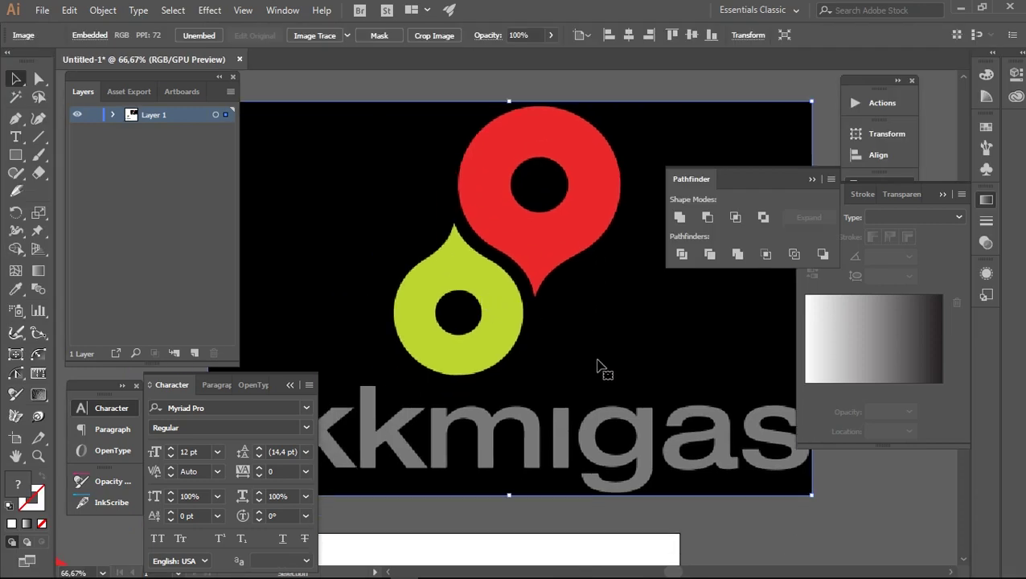
{"action": "left_click", "coordinate": [201, 35]}
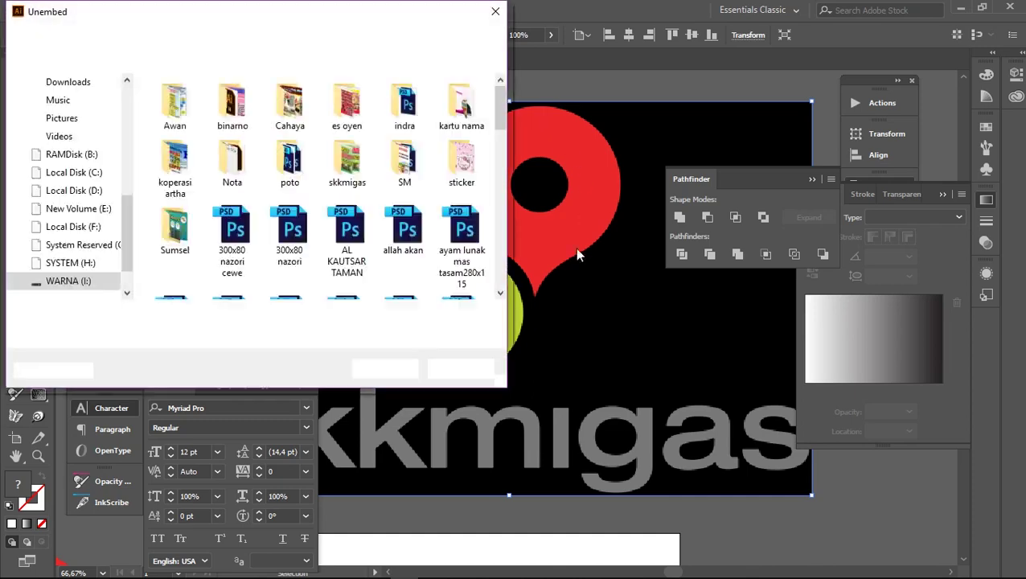
{"action": "left_click", "coordinate": [460, 366]}
{"action": "left_click", "coordinate": [397, 96]}
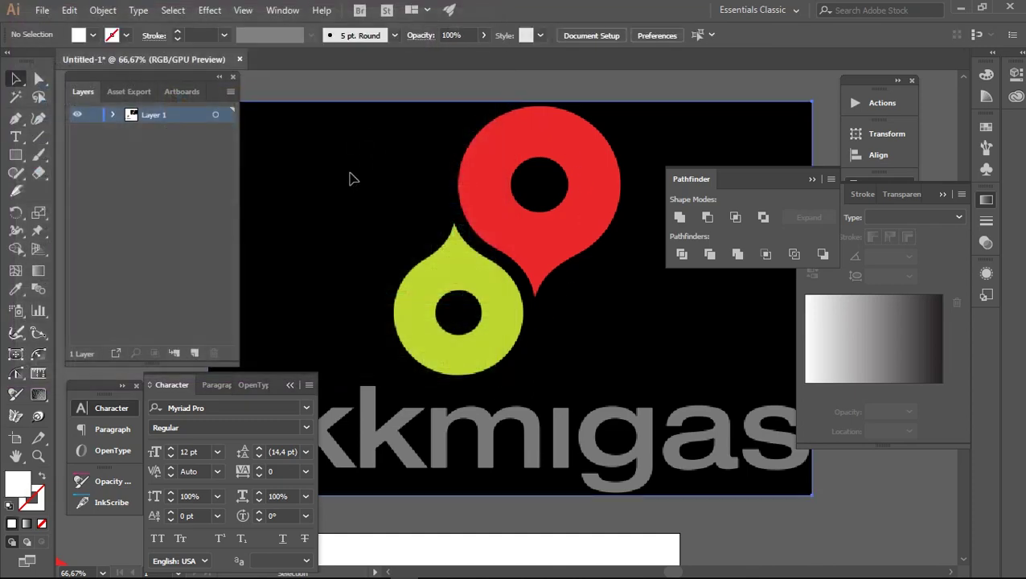
{"action": "left_click", "coordinate": [351, 176]}
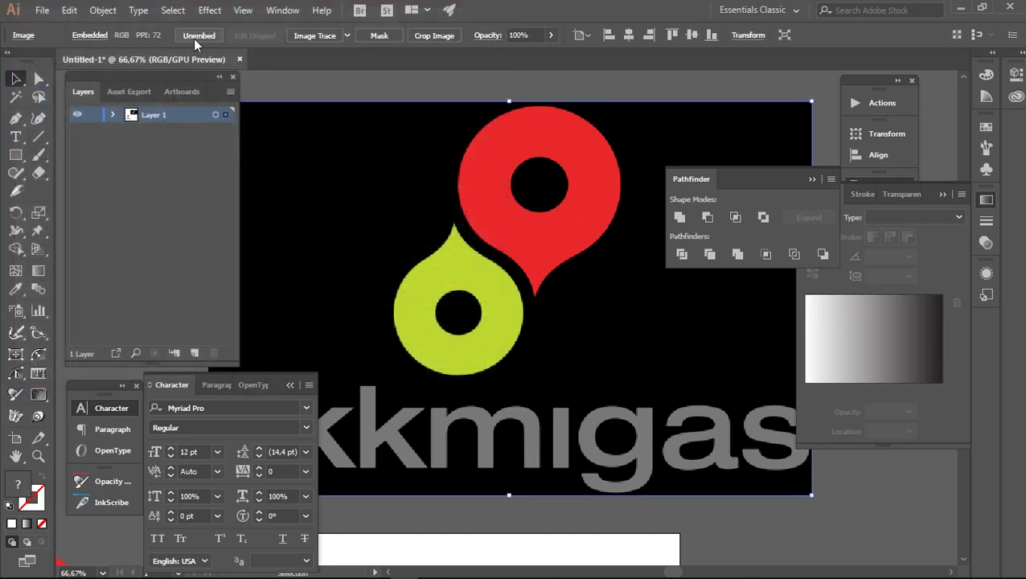
Embed the linked migas.png image and move it further left.
{"action": "key", "text": "ctrl+minus"}
{"action": "key", "text": "ctrl+minus"}
{"action": "key", "text": "ctrl+minus"}
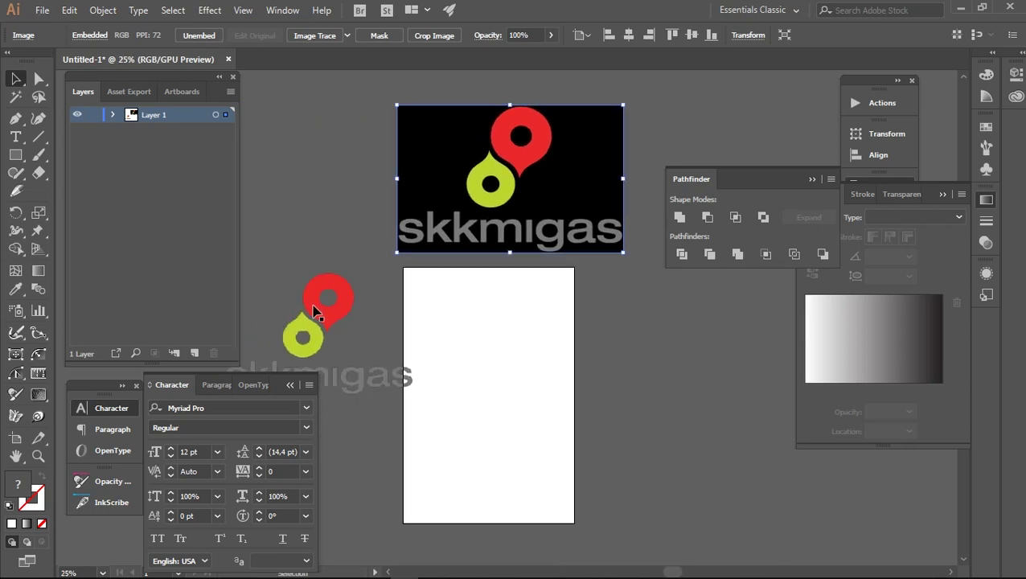
{"action": "left_click", "coordinate": [313, 173]}
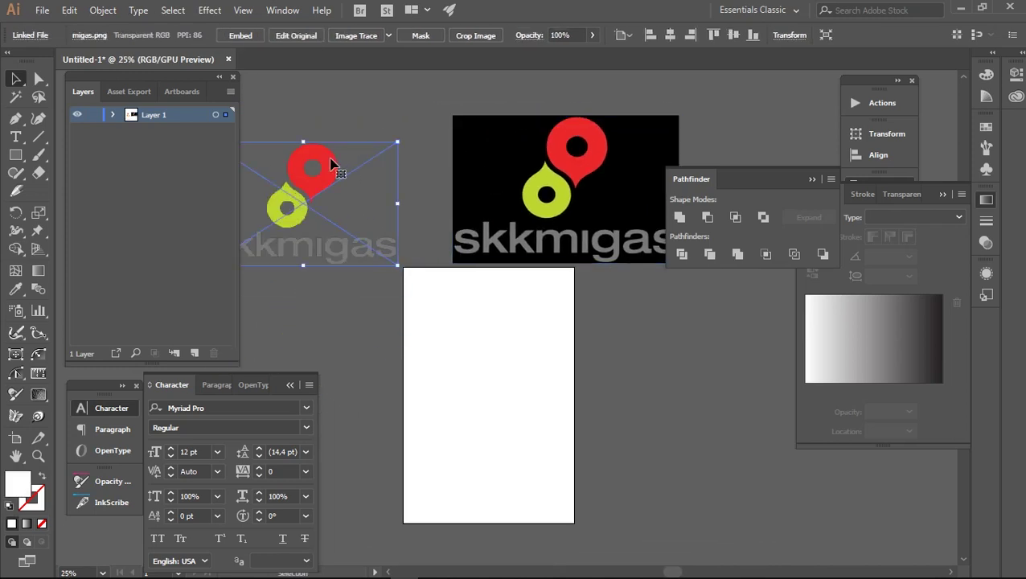
{"action": "left_click", "coordinate": [245, 36]}
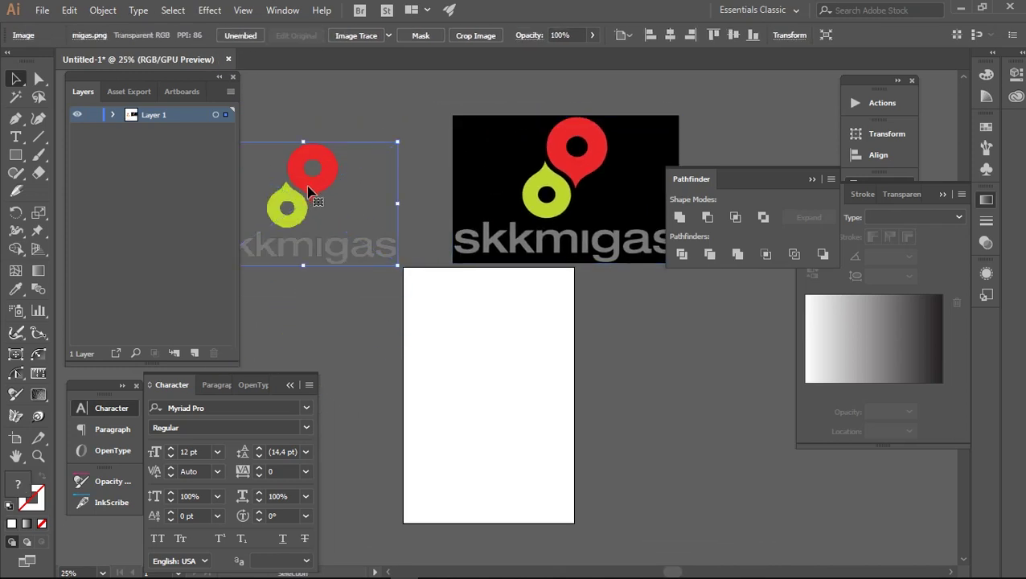
{"action": "left_click_drag", "start_coordinate": [309, 191], "coordinate": [259, 210]}
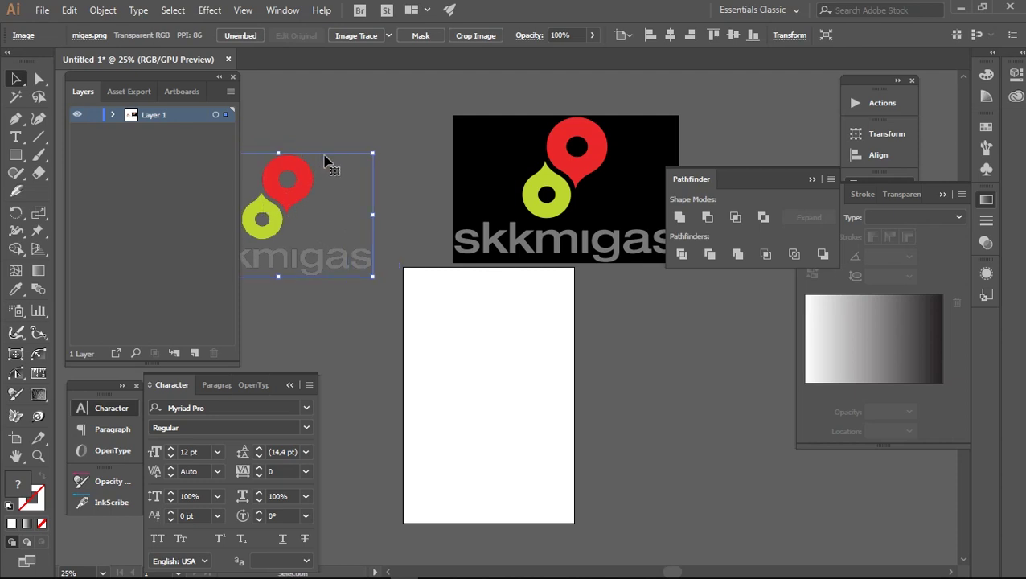
{"action": "left_click", "coordinate": [383, 177]}
Nudge the black logo further up, away from the artboard.
{"action": "scroll", "coordinate": [442, 222], "scroll_direction": "down", "scroll_amount": 1}
{"action": "scroll", "coordinate": [450, 229], "scroll_direction": "up", "scroll_amount": 2}
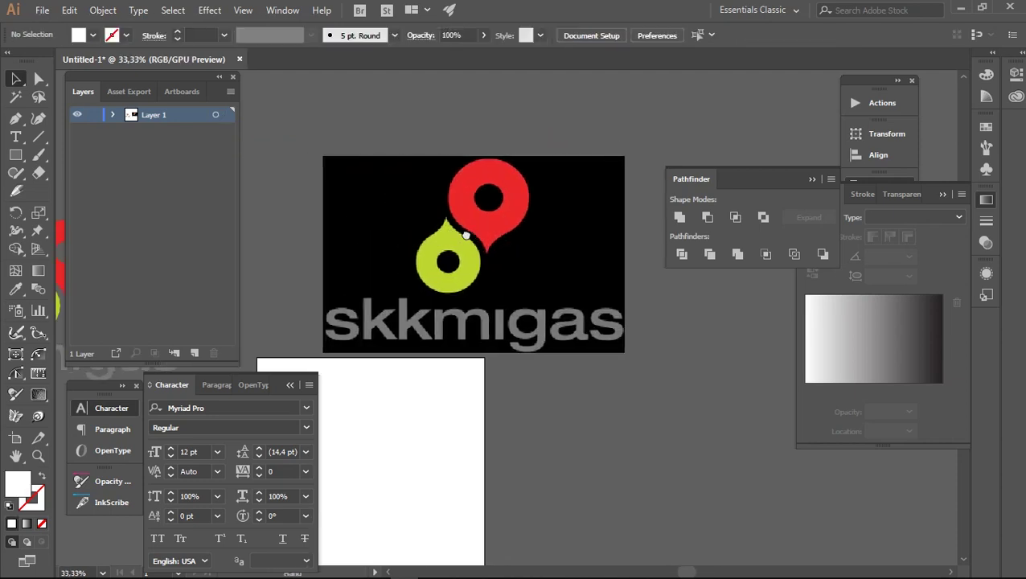
{"action": "left_click", "coordinate": [465, 235]}
{"action": "left_click_drag", "start_coordinate": [428, 227], "coordinate": [426, 218]}
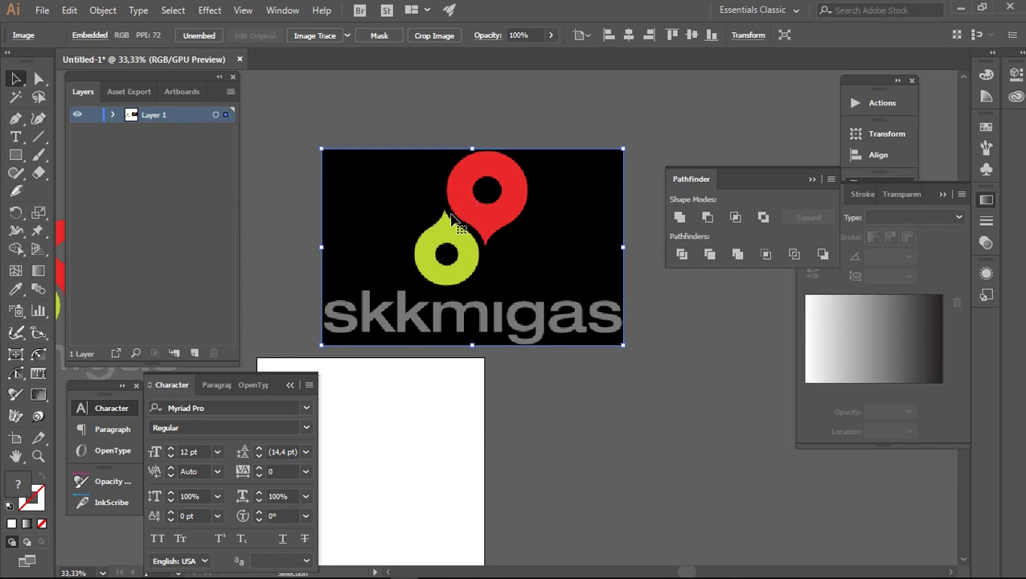
{"action": "scroll", "coordinate": [451, 214], "scroll_direction": "up", "scroll_amount": 1}
{"action": "left_click_drag", "start_coordinate": [456, 213], "coordinate": [441, 185]}
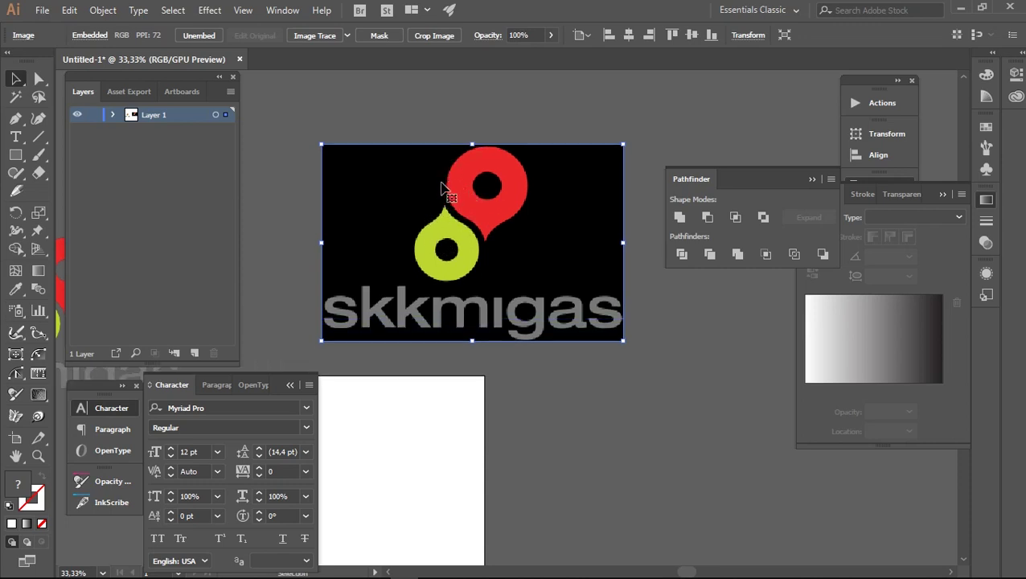
Apply the 6 Colors Image Trace preset to the black-background logo.
{"action": "left_click", "coordinate": [348, 36]}
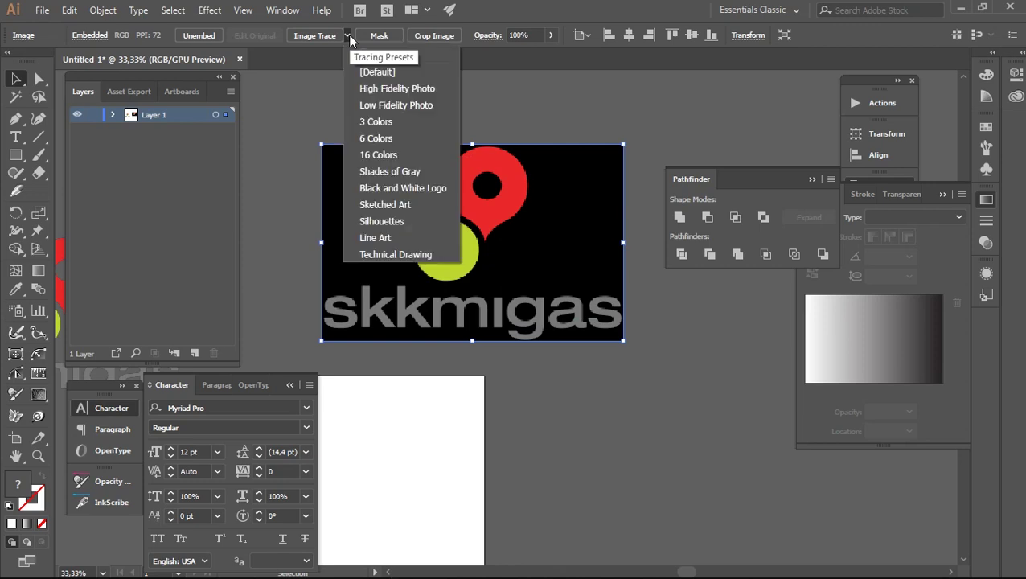
{"action": "left_click", "coordinate": [390, 137]}
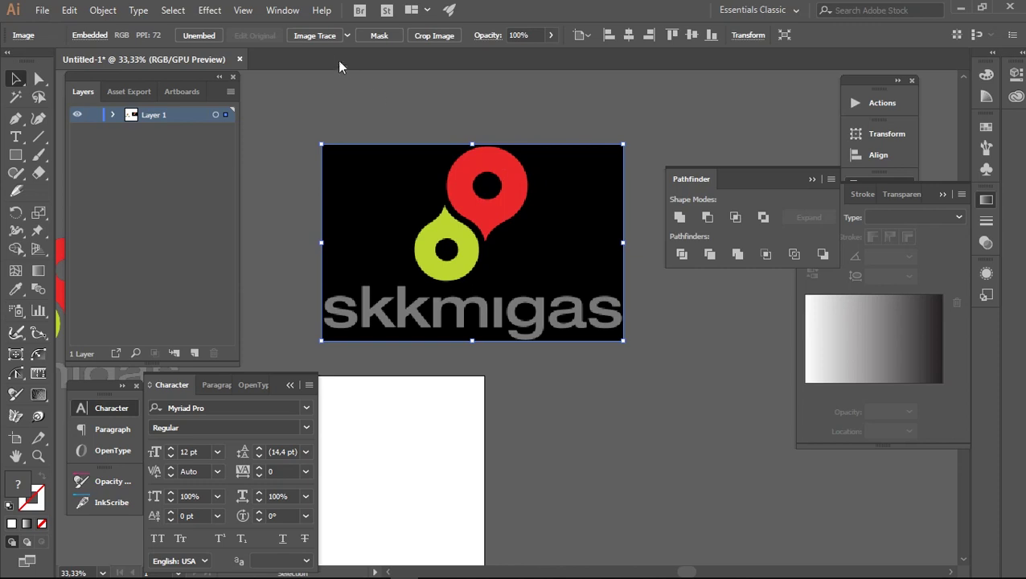
{"action": "left_click", "coordinate": [348, 35]}
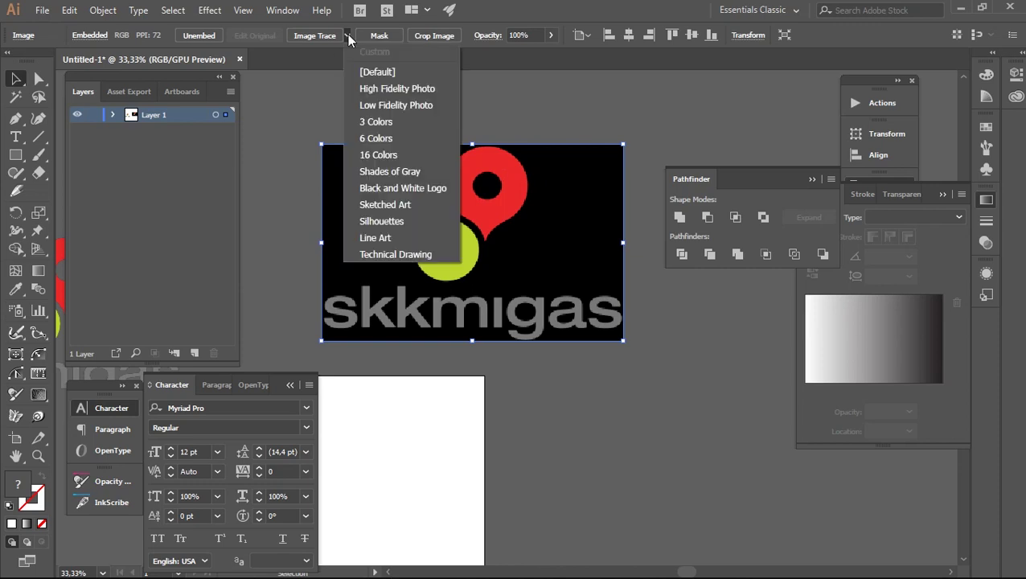
{"action": "left_click", "coordinate": [409, 139]}
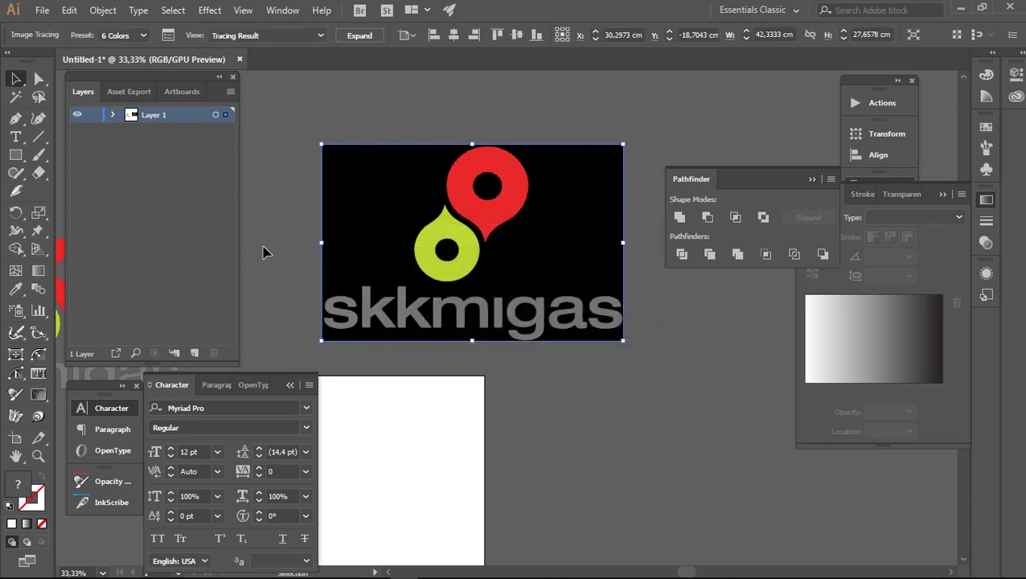
{"action": "left_click", "coordinate": [589, 105]}
{"action": "left_click", "coordinate": [525, 182]}
{"action": "scroll", "coordinate": [524, 181], "scroll_direction": "up", "scroll_amount": 1}
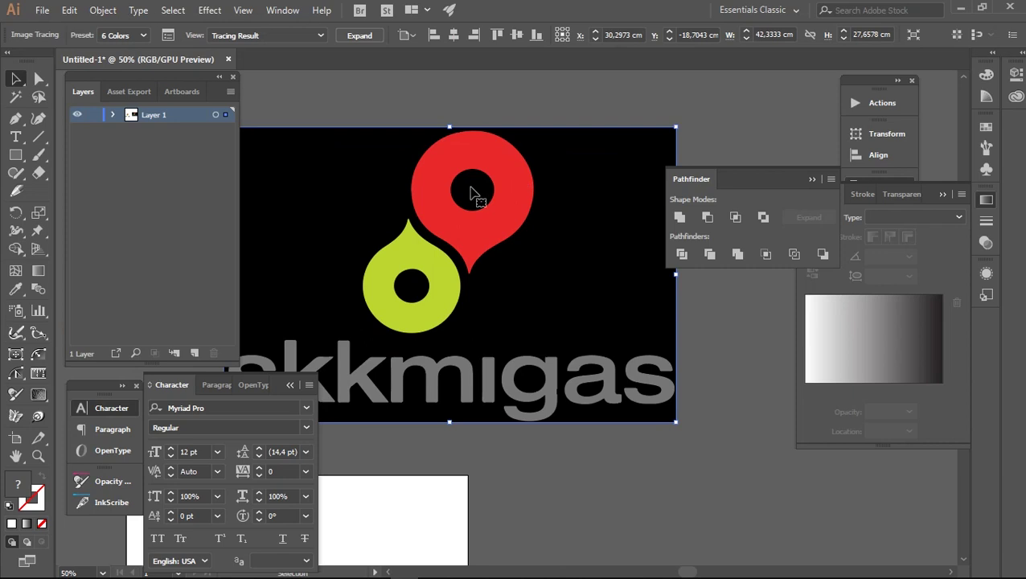
{"action": "key", "text": "Tab"}
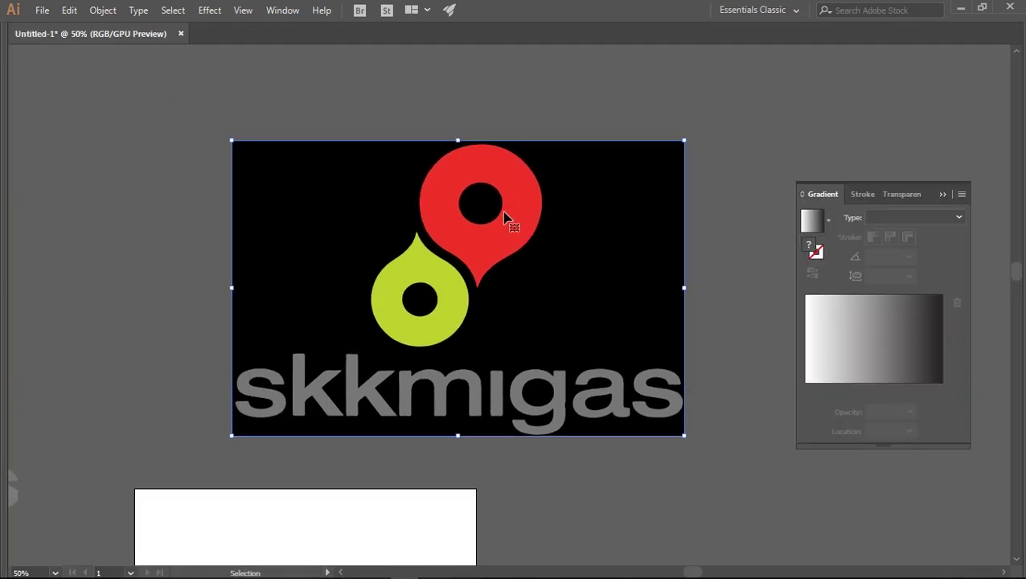
Expand the trace into editable paths and ungroup the logo into separate shapes.
{"action": "key", "text": "Tab"}
{"action": "left_click", "coordinate": [372, 35]}
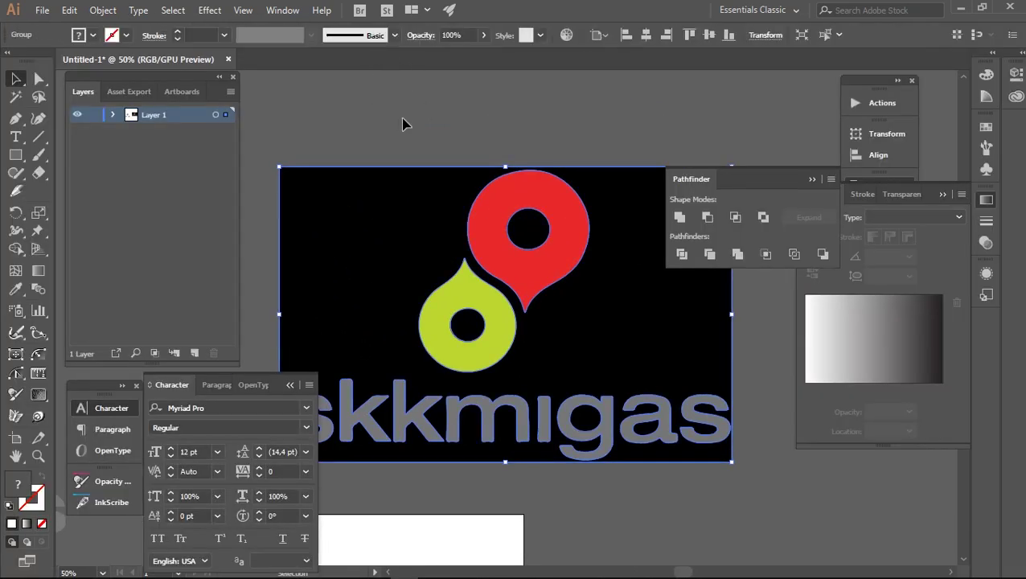
{"action": "left_click", "coordinate": [405, 123]}
{"action": "left_click", "coordinate": [391, 221]}
{"action": "right_click", "coordinate": [392, 221]}
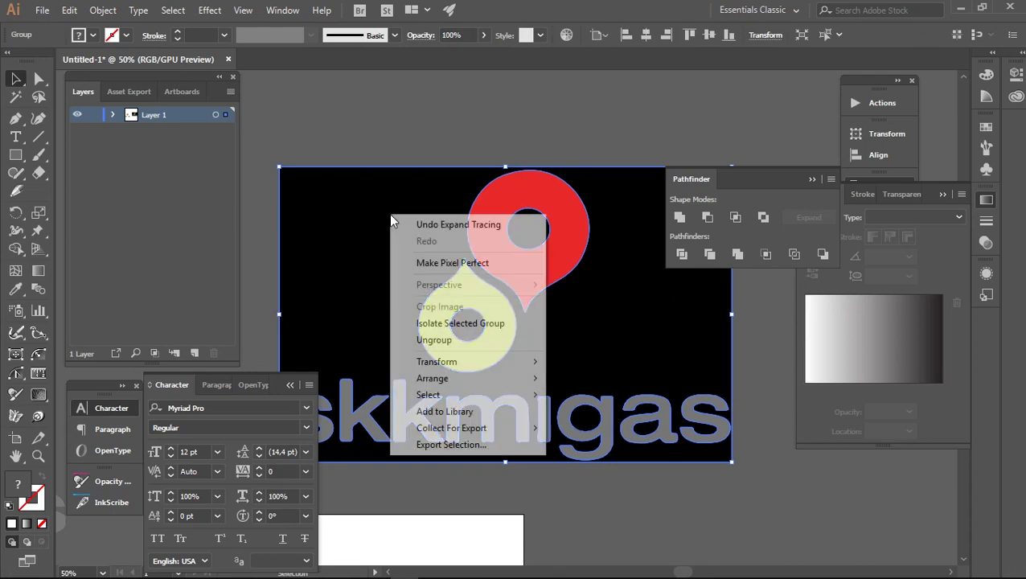
{"action": "left_click", "coordinate": [438, 341]}
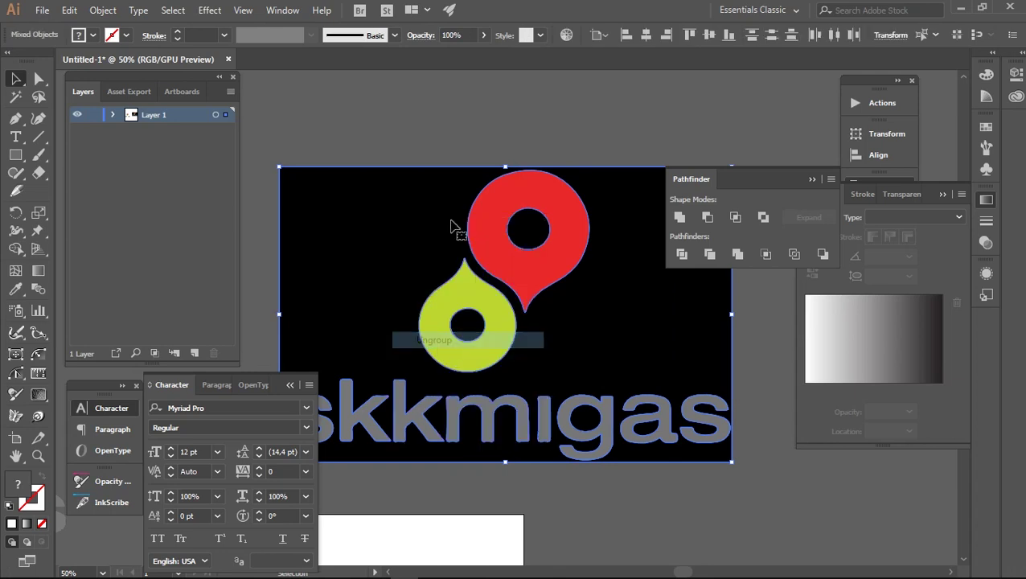
Select the black background shape alone and move it away from the coloured logo.
{"action": "left_click", "coordinate": [448, 142]}
{"action": "left_click_drag", "start_coordinate": [394, 245], "coordinate": [458, 167]}
{"action": "key", "text": "ctrl+z"}
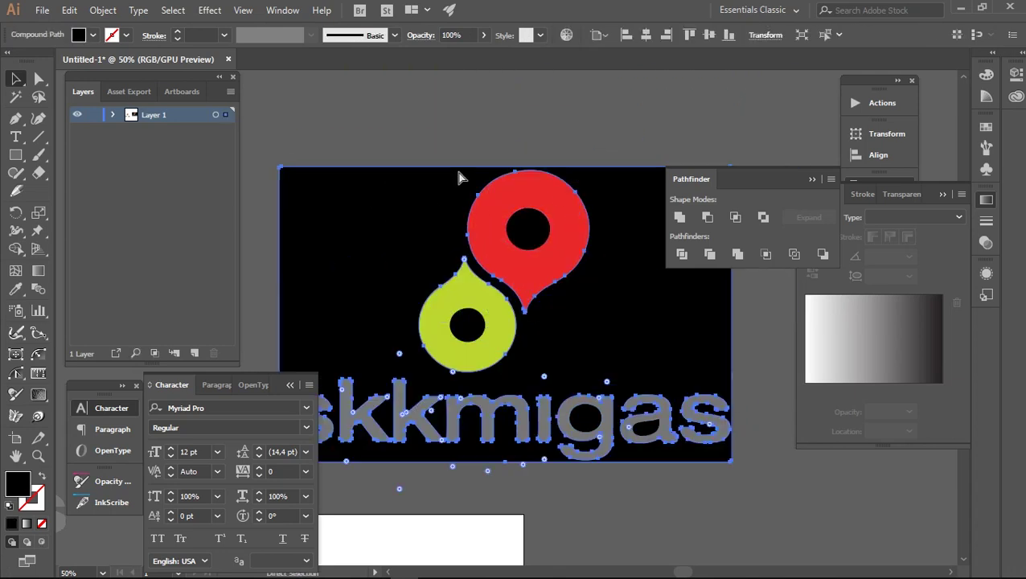
{"action": "left_click", "coordinate": [461, 177]}
{"action": "scroll", "coordinate": [463, 178], "scroll_direction": "down", "scroll_amount": 1}
{"action": "key", "text": "Tab"}
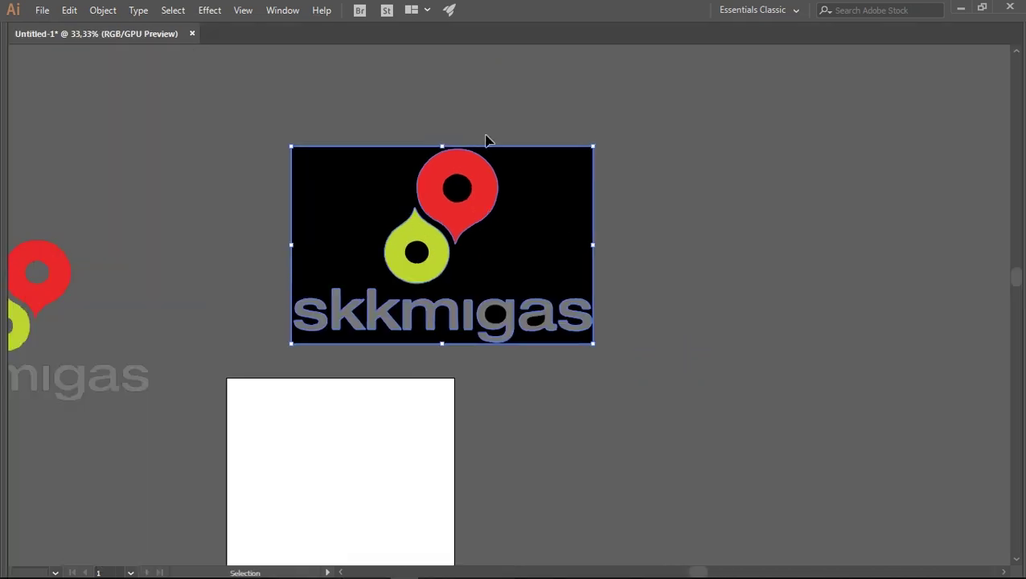
{"action": "scroll", "coordinate": [503, 213], "scroll_direction": "up", "scroll_amount": 1}
{"action": "left_click_drag", "start_coordinate": [318, 208], "coordinate": [674, 119]}
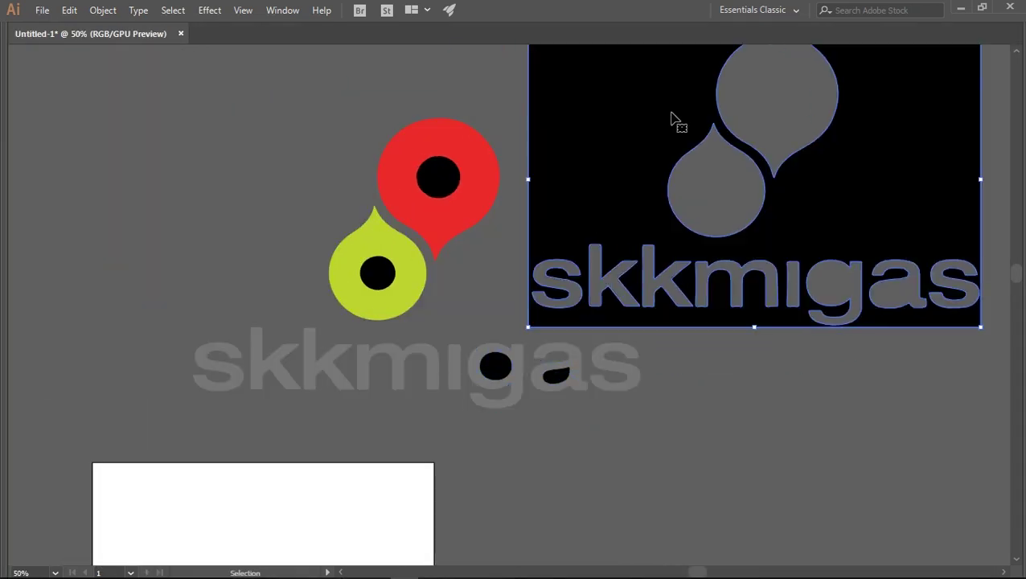
Delete the four black hole pieces, then undo the deletion and the background move.
{"action": "left_click", "coordinate": [438, 179]}
{"action": "left_click", "coordinate": [386, 278], "text": "shift"}
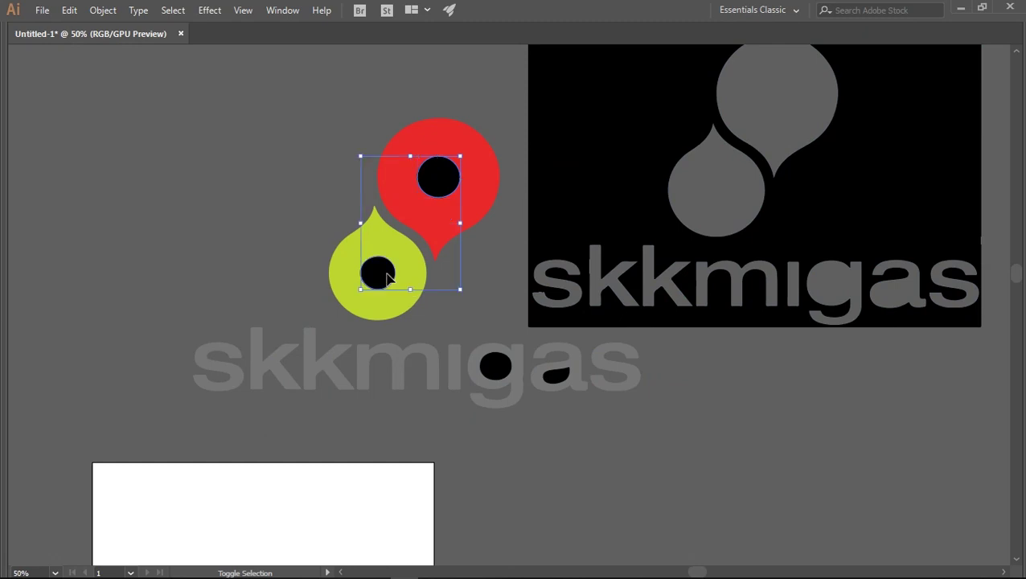
{"action": "left_click", "coordinate": [497, 366], "text": "shift"}
{"action": "left_click", "coordinate": [559, 377], "text": "shift"}
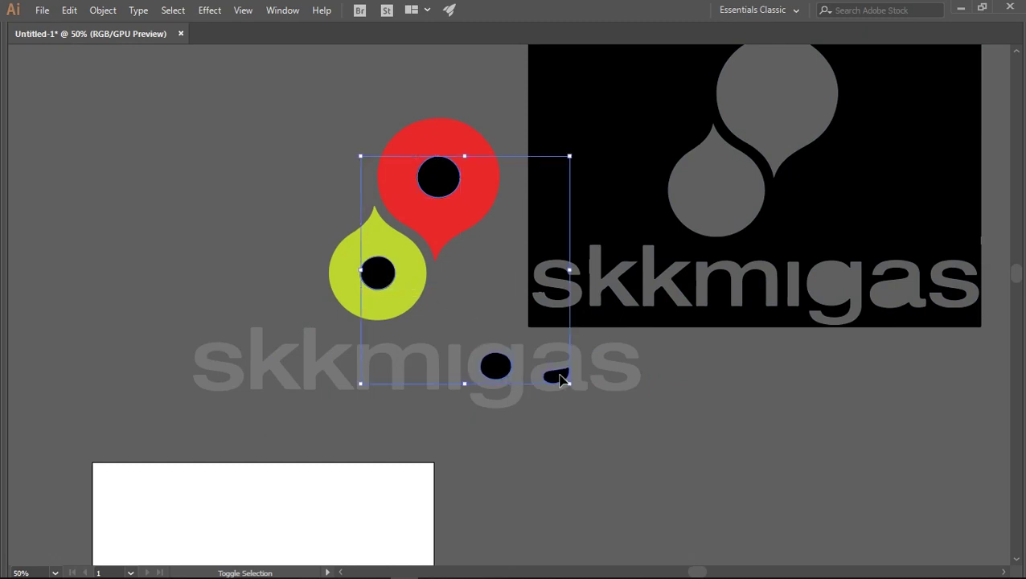
{"action": "key", "text": "Delete"}
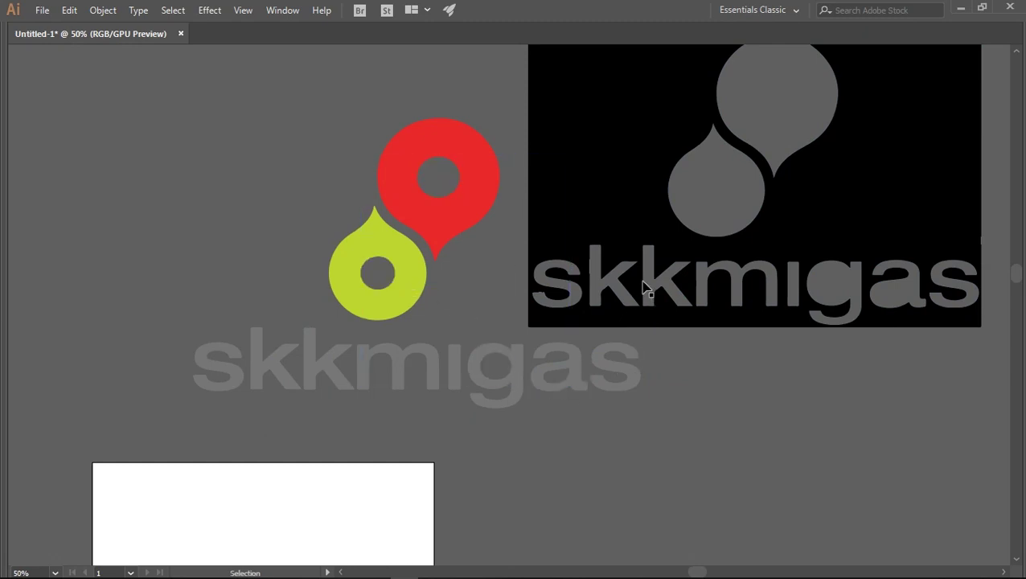
{"action": "key", "text": "ctrl+z"}
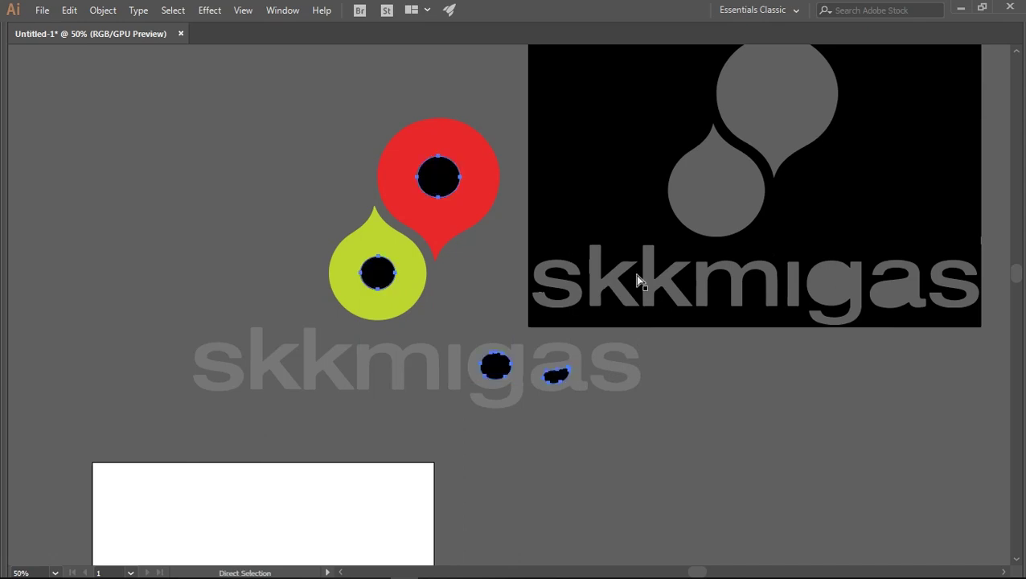
{"action": "key", "text": "ctrl+z"}
{"action": "key", "text": "ctrl+shift+a"}
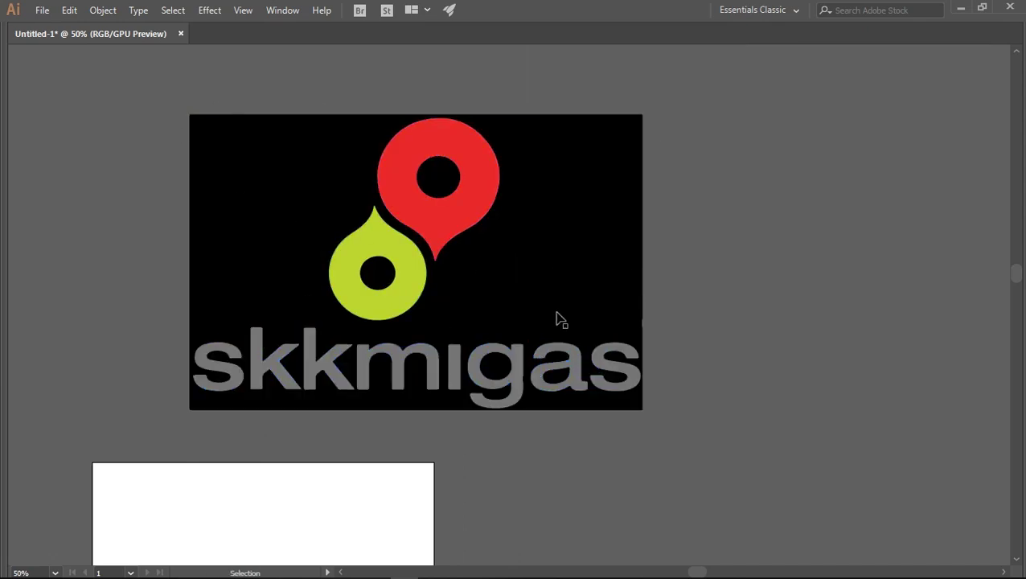
{"action": "key", "text": "Tab"}
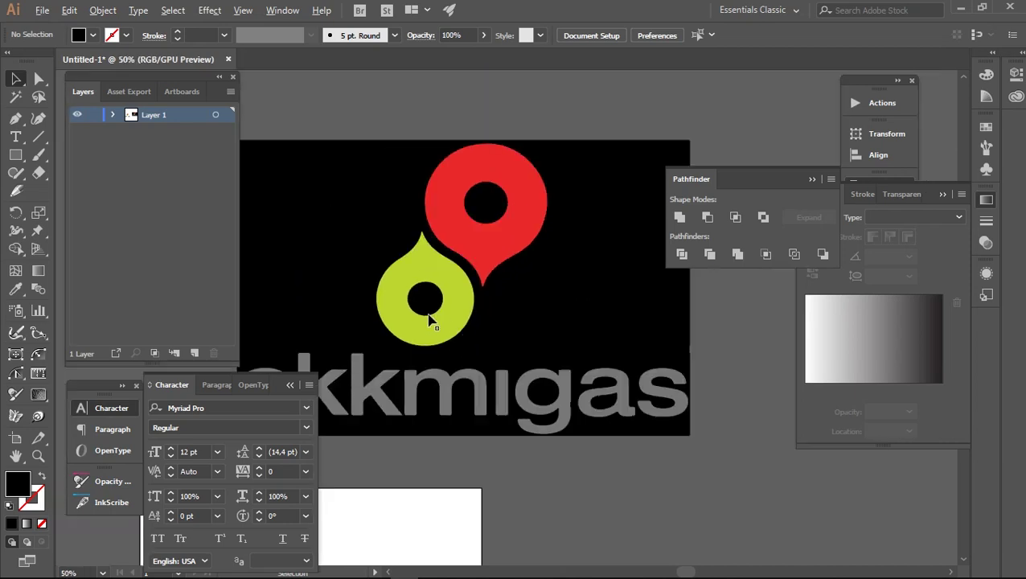
{"action": "scroll", "coordinate": [424, 304], "scroll_direction": "down", "scroll_amount": 4}
{"action": "scroll", "coordinate": [388, 308], "scroll_direction": "up", "scroll_amount": 3}
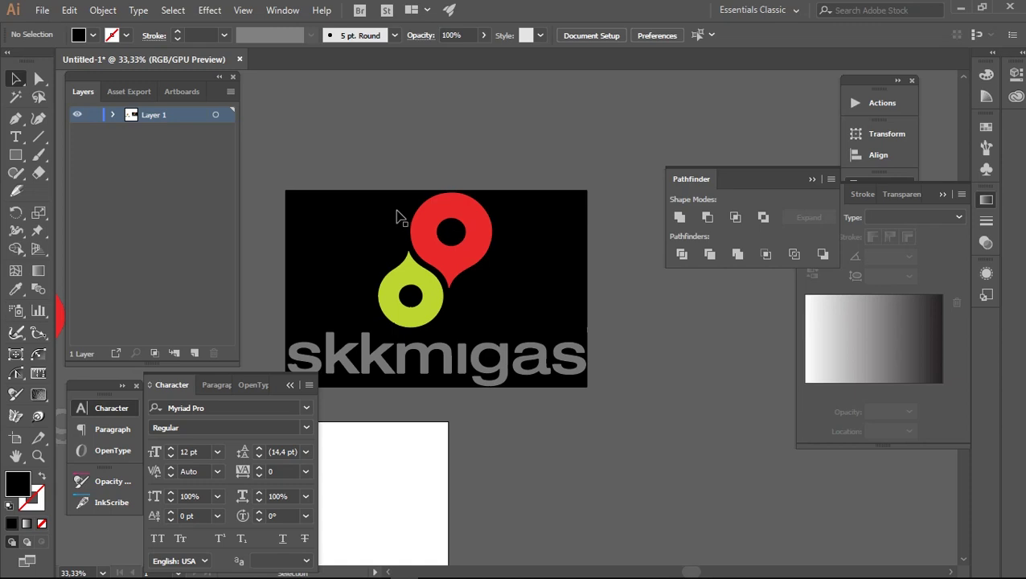
Copy the logo directly to its right and repeat the duplicate with Ctrl+D.
{"action": "key", "text": "Tab"}
{"action": "left_click_drag", "start_coordinate": [303, 259], "coordinate": [600, 264]}
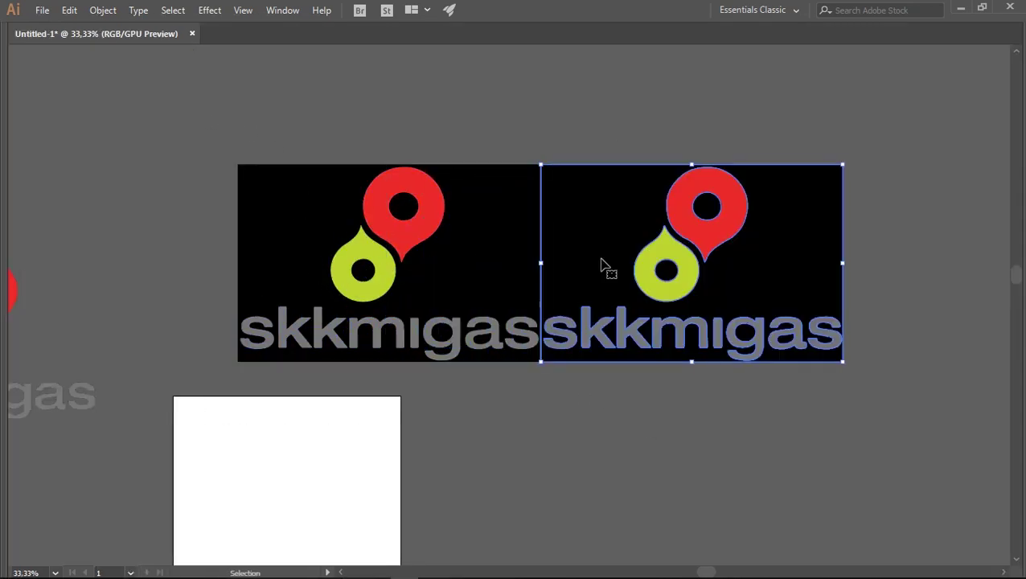
{"action": "key", "text": "ctrl+d"}
{"action": "key", "text": "ctrl+d"}
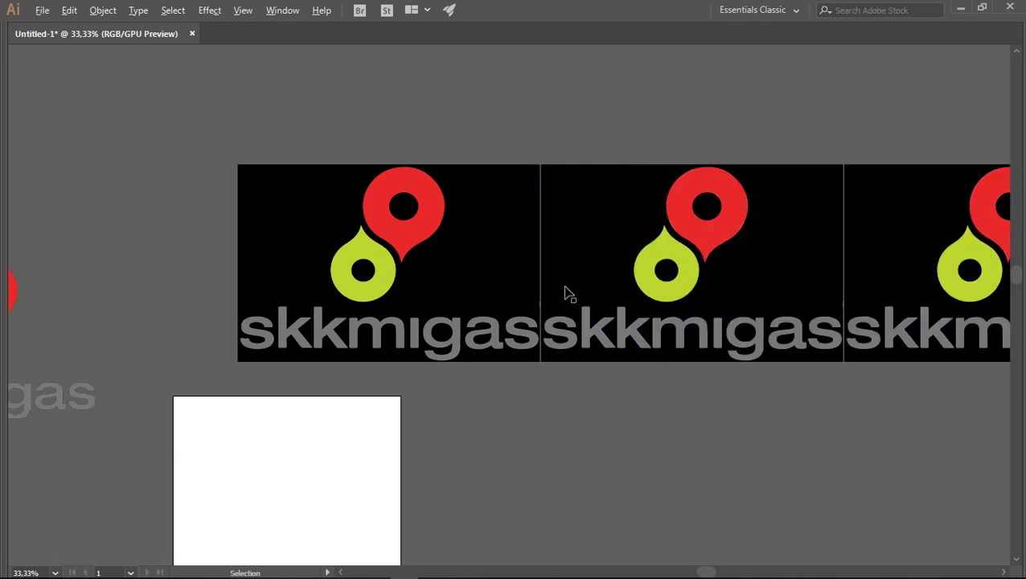
{"action": "scroll", "coordinate": [567, 293], "scroll_direction": "down", "scroll_amount": 2}
{"action": "left_click_drag", "start_coordinate": [698, 260], "coordinate": [432, 251]}
{"action": "left_click", "coordinate": [509, 121]}
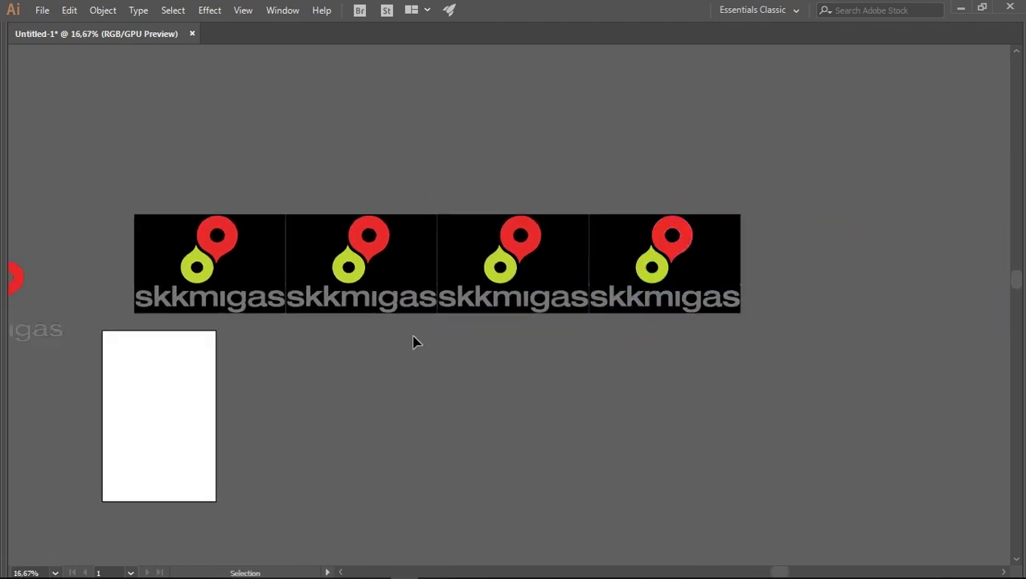
Select the first three logos, undo an accidental move, and zoom out over the row.
{"action": "scroll", "coordinate": [247, 231], "scroll_direction": "up", "scroll_amount": 2}
{"action": "left_click", "coordinate": [261, 227]}
{"action": "left_click", "coordinate": [443, 238], "text": "shift"}
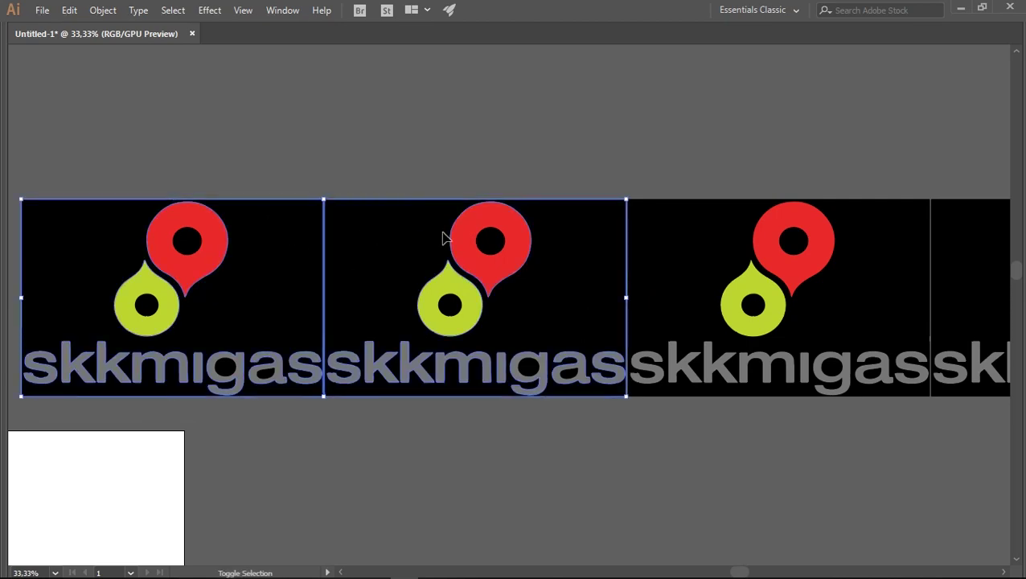
{"action": "left_click", "coordinate": [687, 228], "text": "shift"}
{"action": "left_click_drag", "start_coordinate": [664, 262], "coordinate": [621, 135]}
{"action": "key", "text": "a"}
{"action": "key", "text": "ctrl+z"}
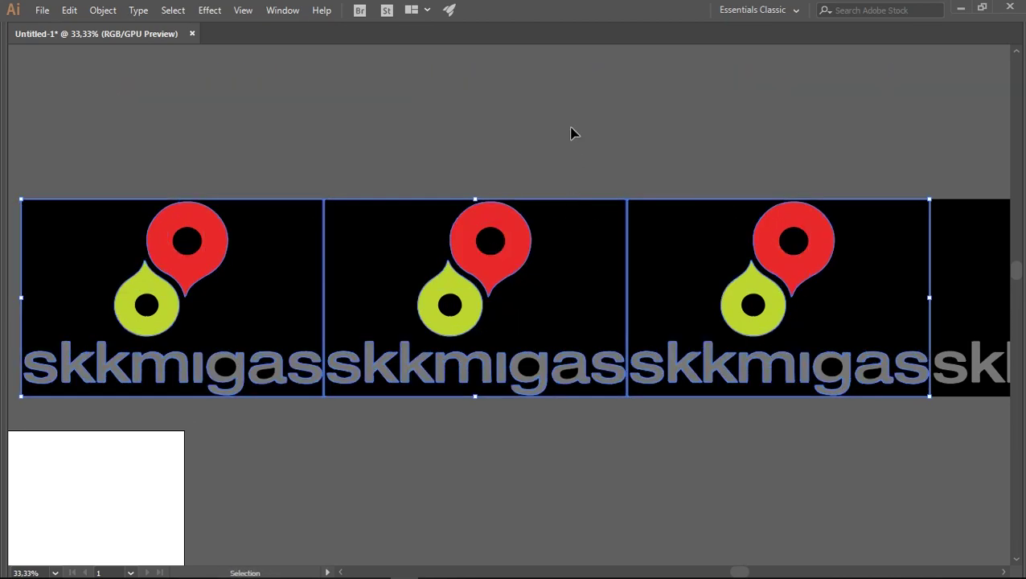
{"action": "left_click", "coordinate": [572, 133]}
{"action": "key", "text": "ctrl+minus"}
{"action": "key", "text": "Tab"}
{"action": "left_click_drag", "start_coordinate": [430, 208], "coordinate": [462, 188]}
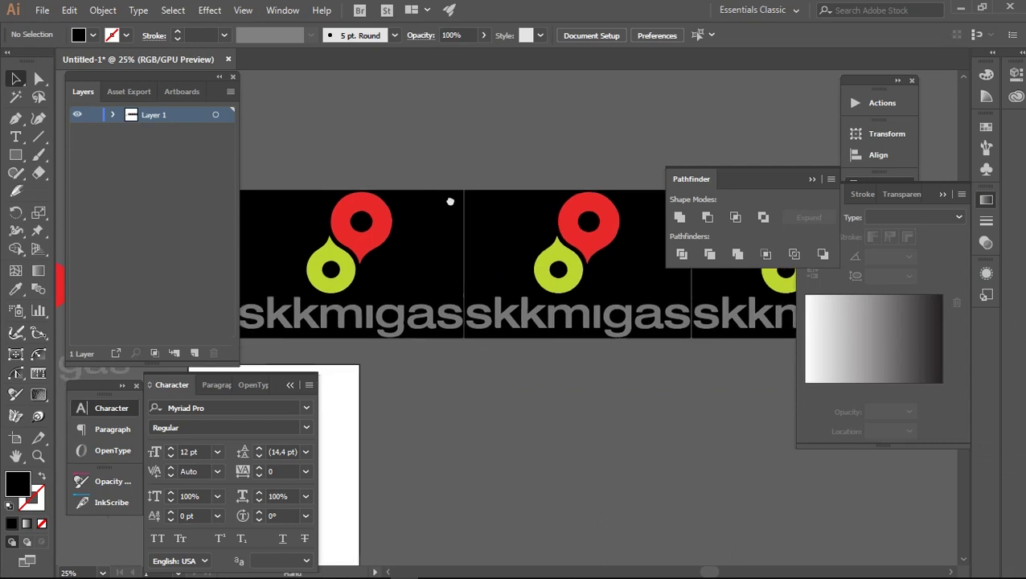
{"action": "left_click", "coordinate": [22, 105]}
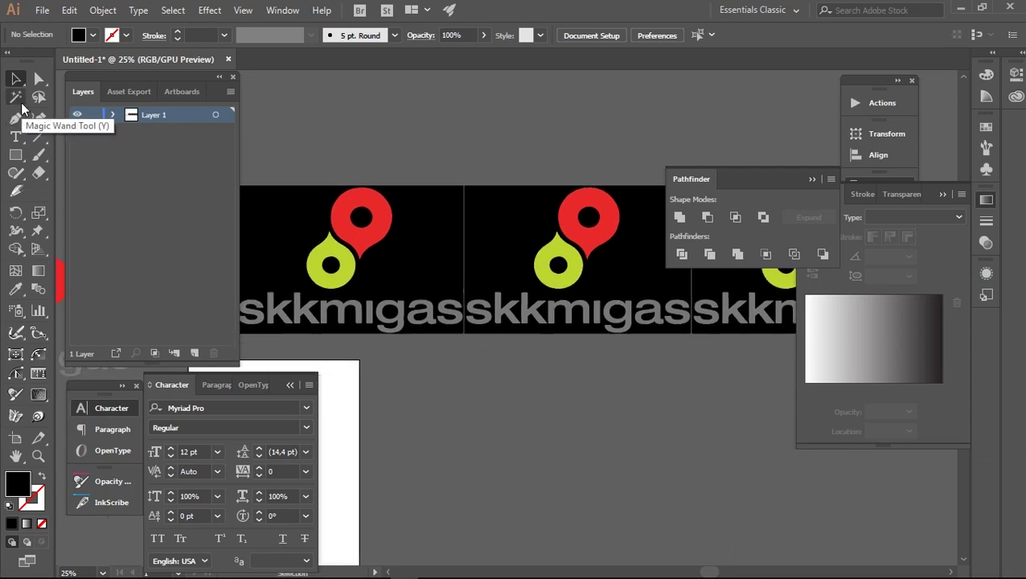
{"action": "key", "text": "Tab"}
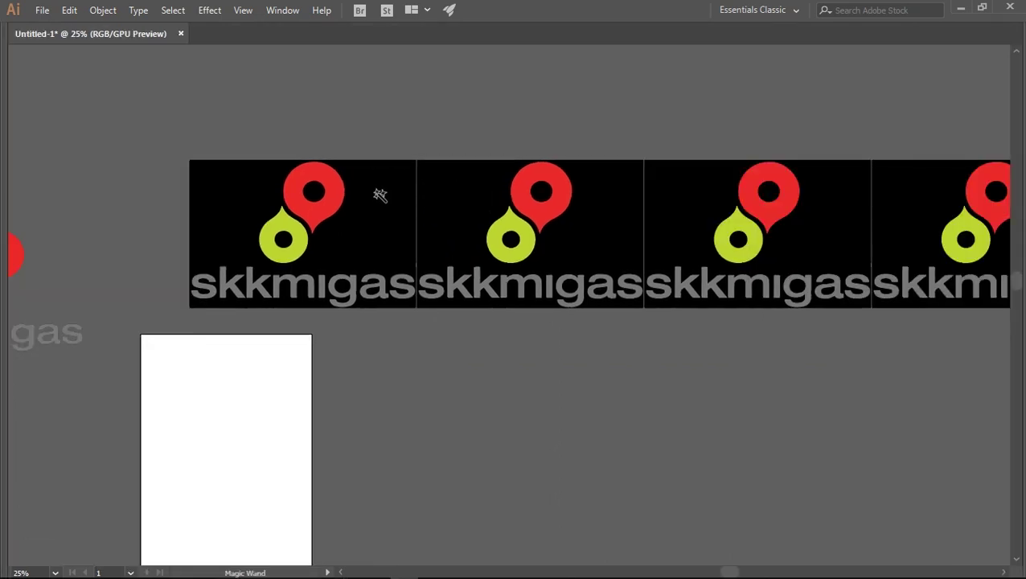
{"action": "left_click", "coordinate": [377, 183]}
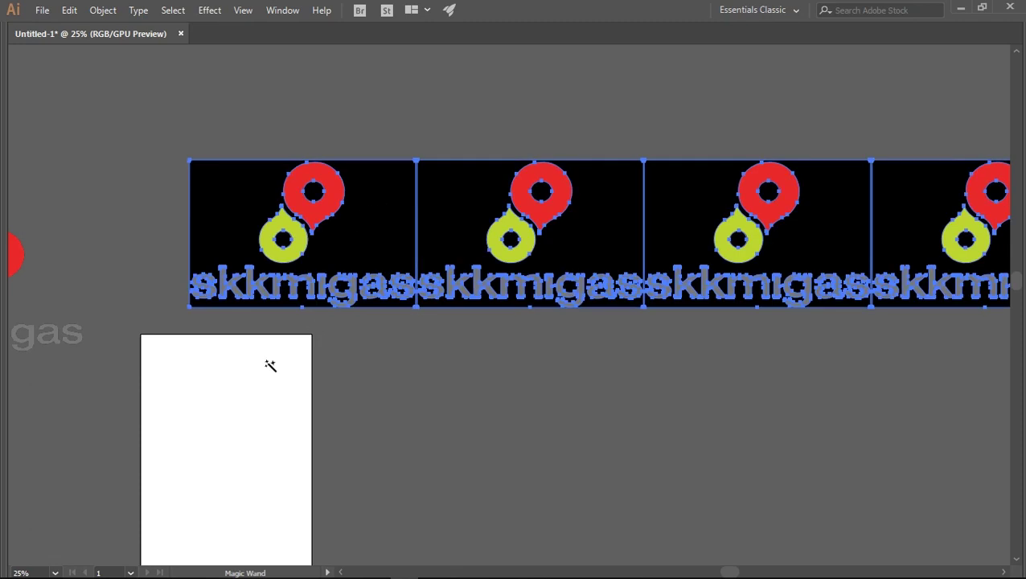
{"action": "key", "text": "Delete"}
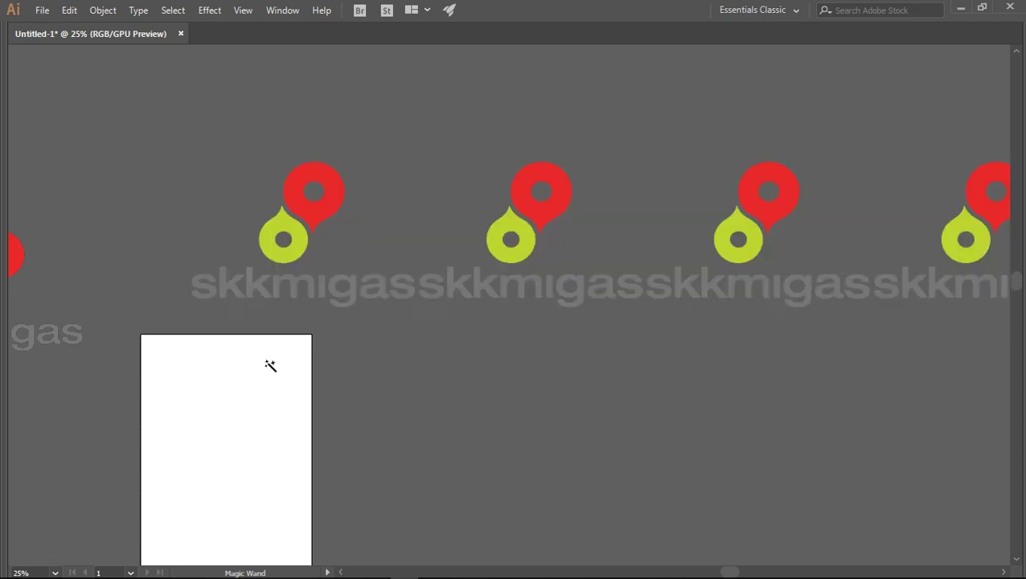
{"action": "key", "text": "h"}
{"action": "left_click_drag", "start_coordinate": [740, 176], "coordinate": [571, 211]}
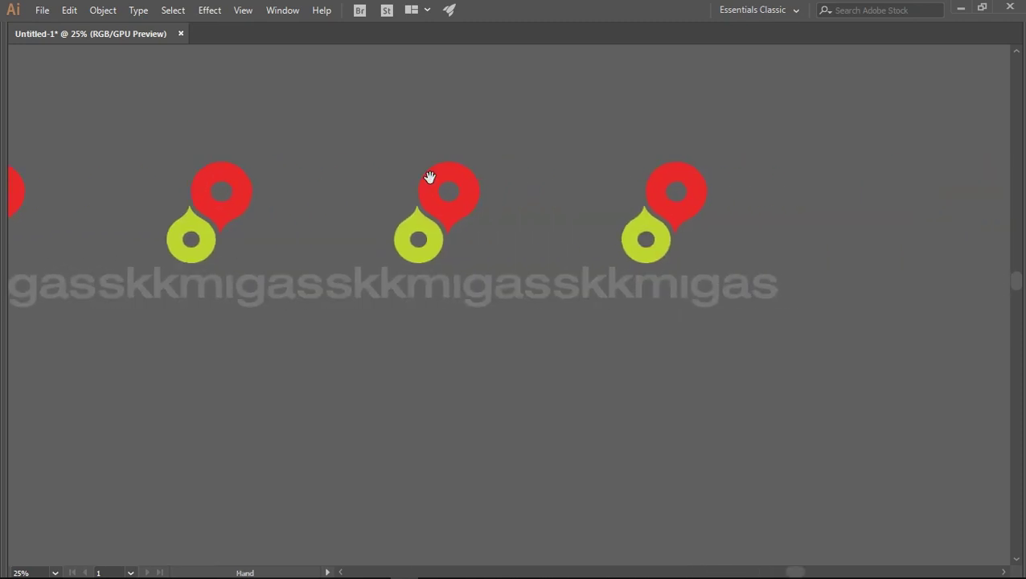
{"action": "scroll", "coordinate": [571, 212], "scroll_direction": "left", "scroll_amount": 5}
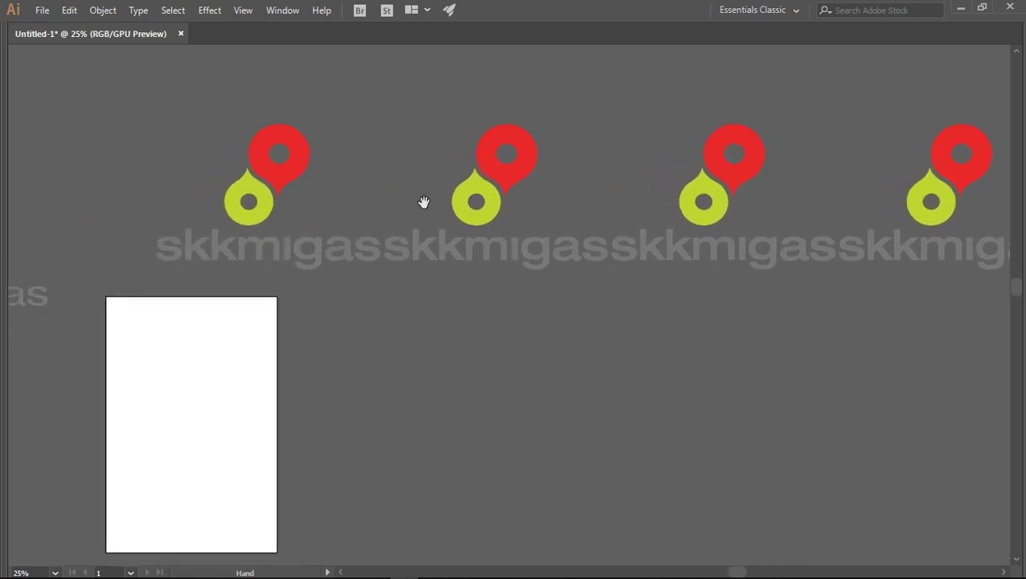
{"action": "key", "text": "y"}
{"action": "key", "text": "v"}
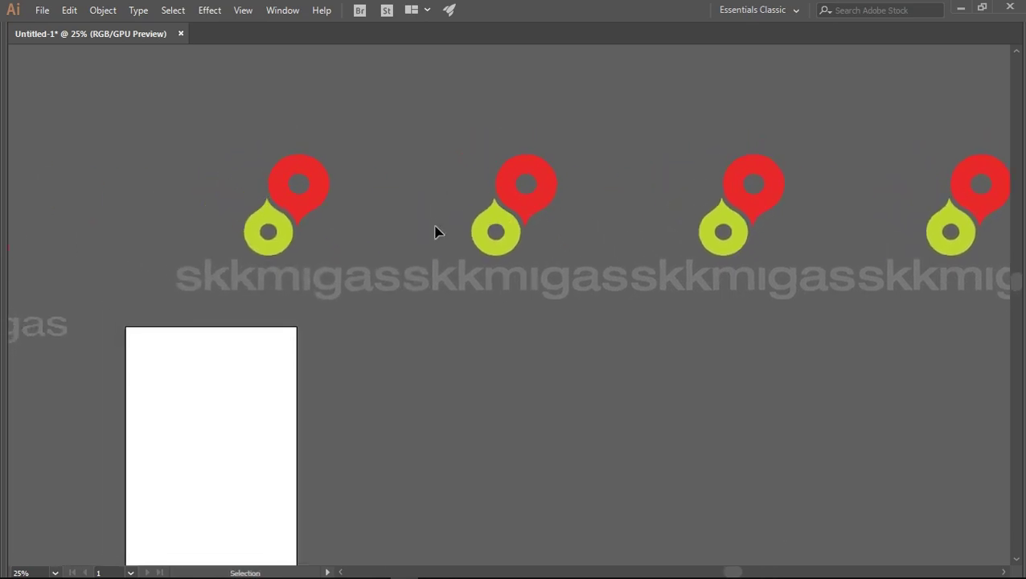
{"action": "left_click", "coordinate": [434, 232]}
{"action": "key", "text": "y"}
{"action": "key", "text": "ctrl+shift+a"}
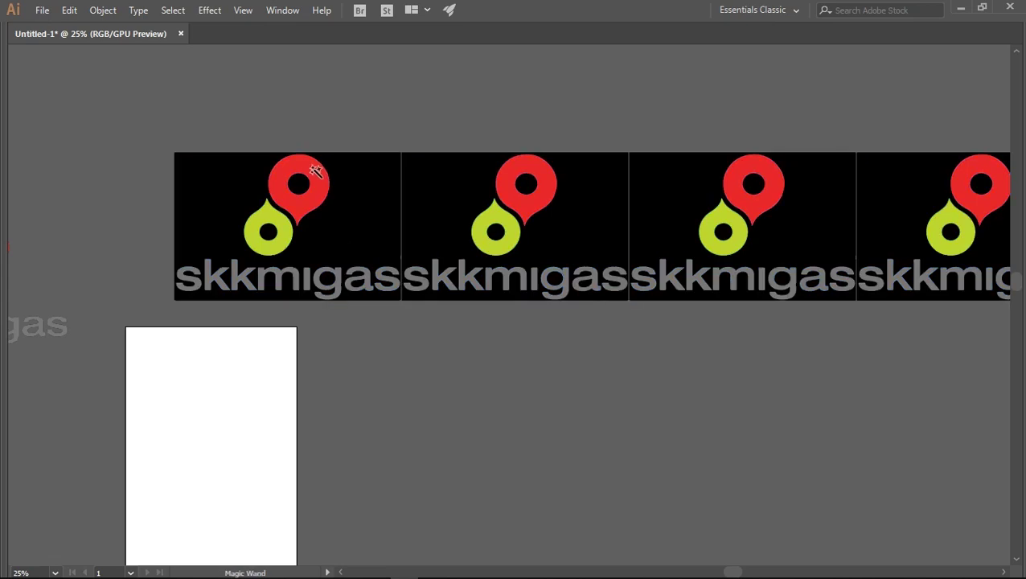
{"action": "left_click", "coordinate": [314, 170]}
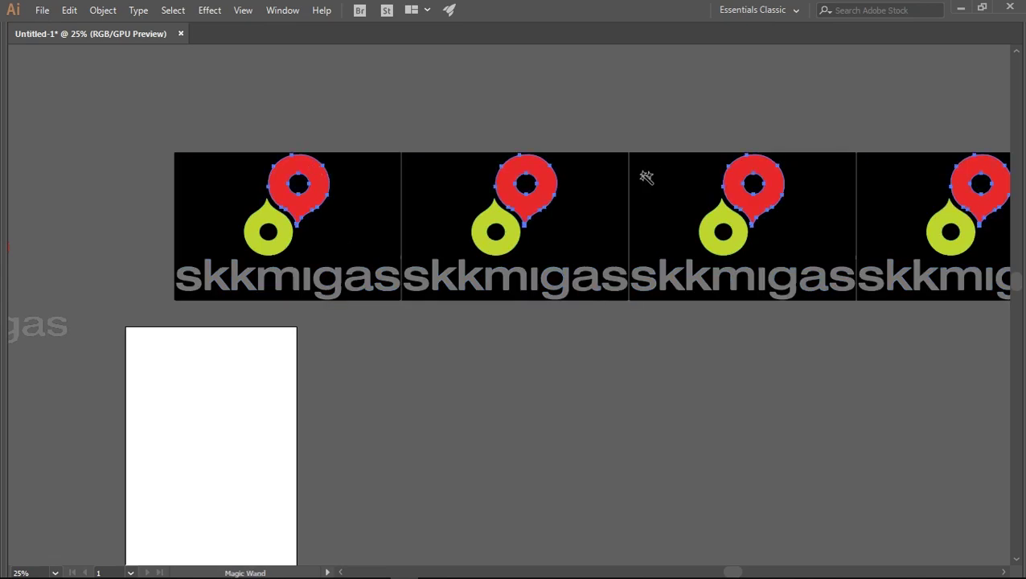
{"action": "key", "text": "Delete"}
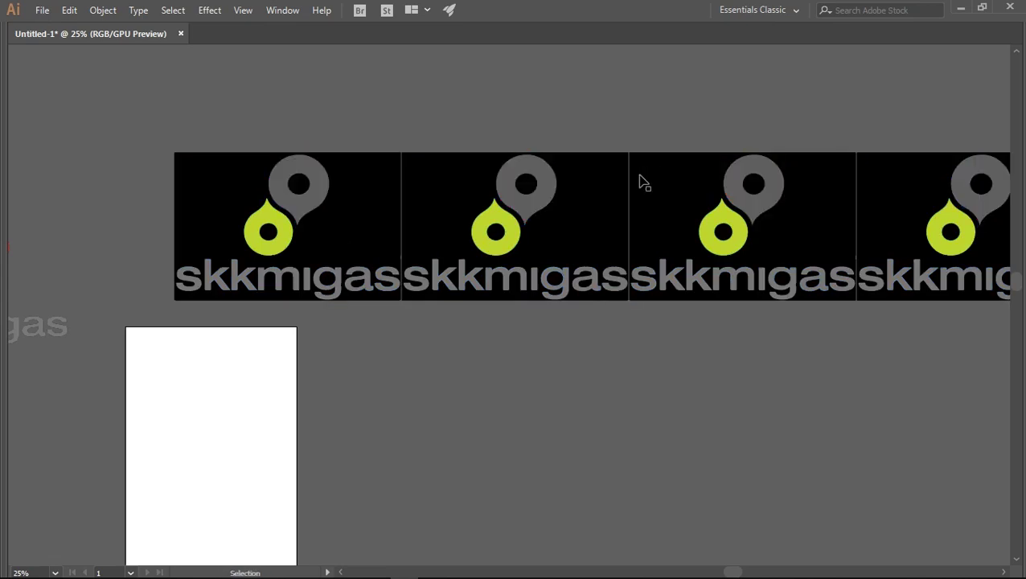
{"action": "key", "text": "ctrl+z"}
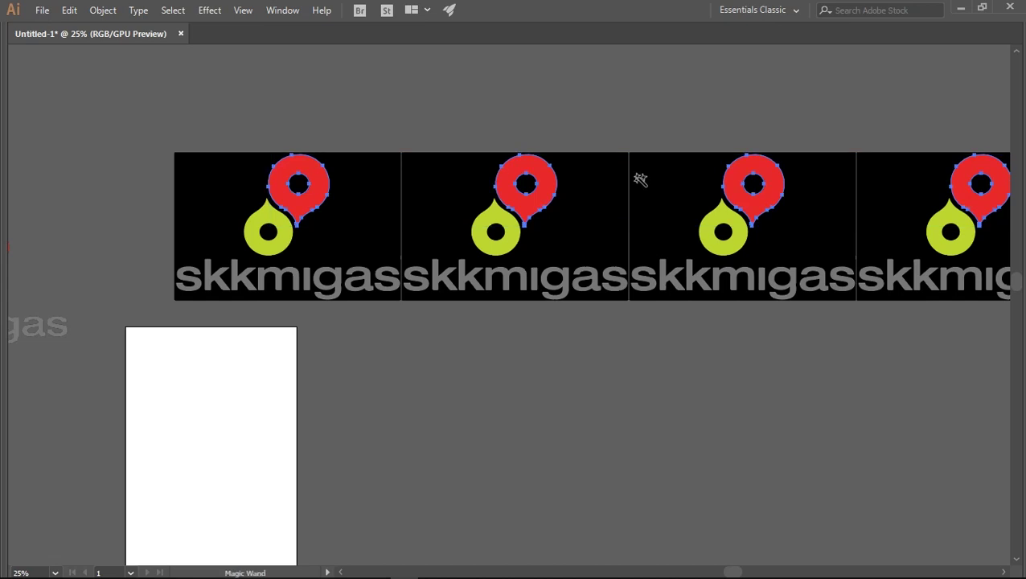
{"action": "key", "text": "v"}
{"action": "left_click", "coordinate": [624, 129]}
{"action": "scroll", "coordinate": [591, 197], "scroll_direction": "down", "scroll_amount": 1}
{"action": "scroll", "coordinate": [584, 217], "scroll_direction": "down", "scroll_amount": 1}
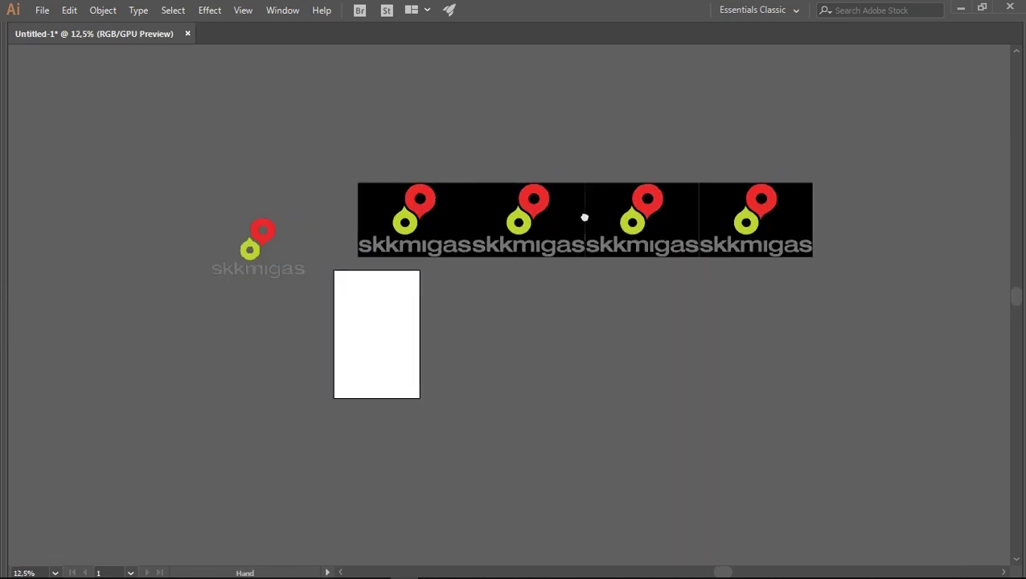
{"action": "left_click_drag", "start_coordinate": [584, 217], "coordinate": [504, 252]}
{"action": "scroll", "coordinate": [504, 251], "scroll_direction": "up", "scroll_amount": 1}
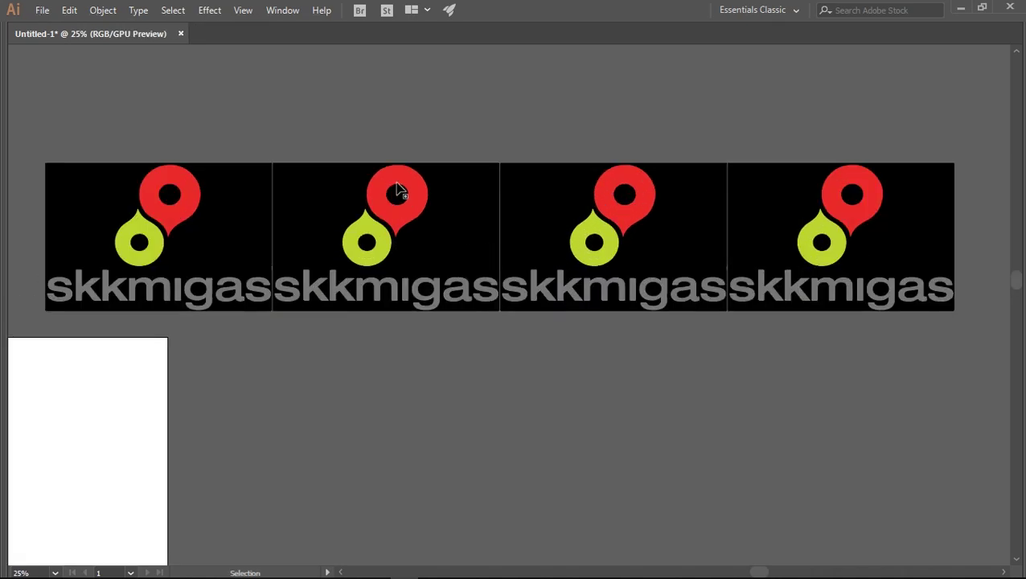